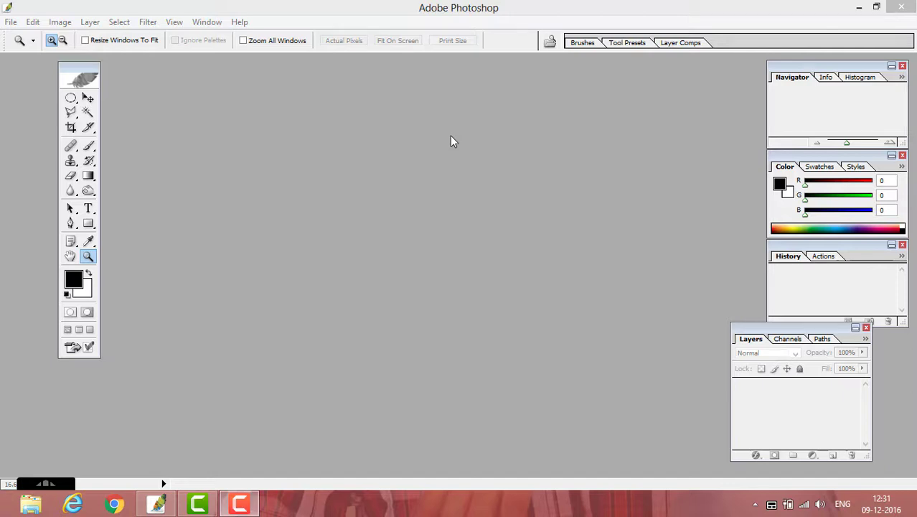
- Open the photo 141 copy.jpg from the edited folder and maximize its document window
{"action": "left_click", "coordinate": [376, 8]}
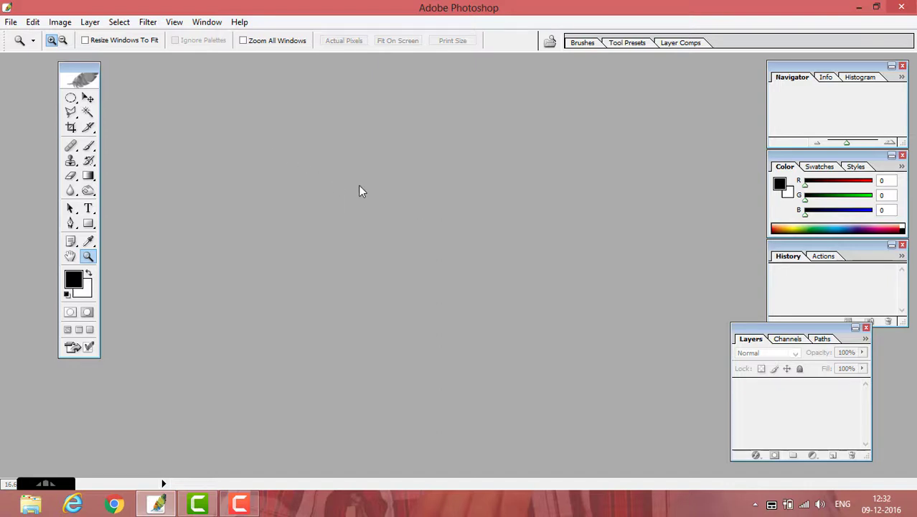
{"action": "left_click", "coordinate": [10, 22]}
{"action": "left_click", "coordinate": [22, 49]}
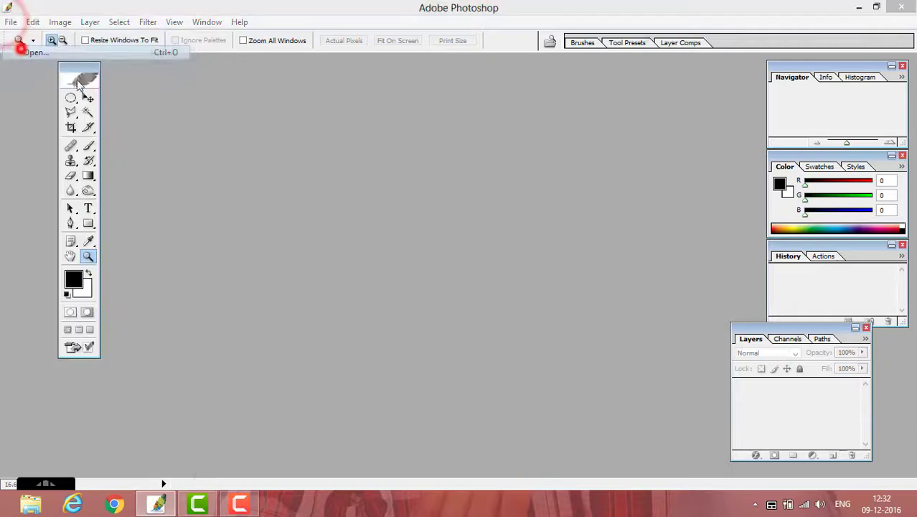
{"action": "left_click", "coordinate": [374, 191]}
{"action": "scroll", "coordinate": [375, 190], "scroll_direction": "down", "scroll_amount": 10}
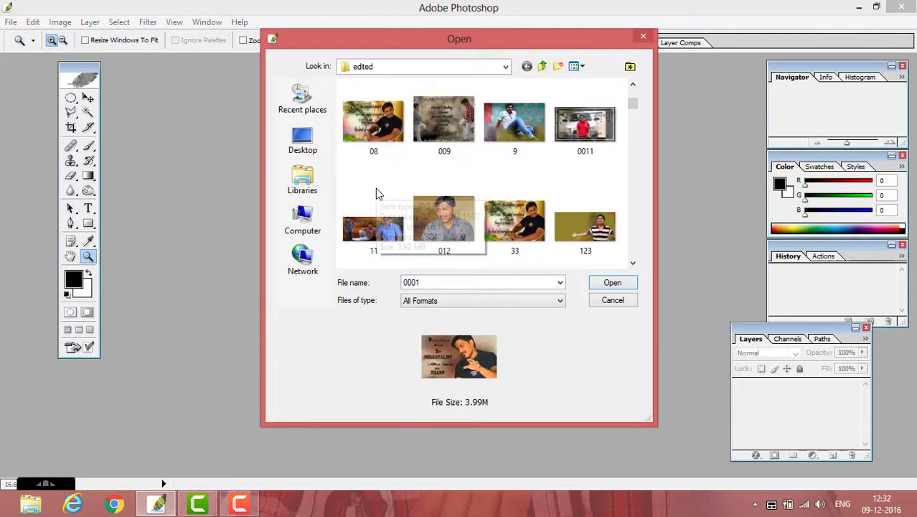
{"action": "double_click", "coordinate": [376, 143]}
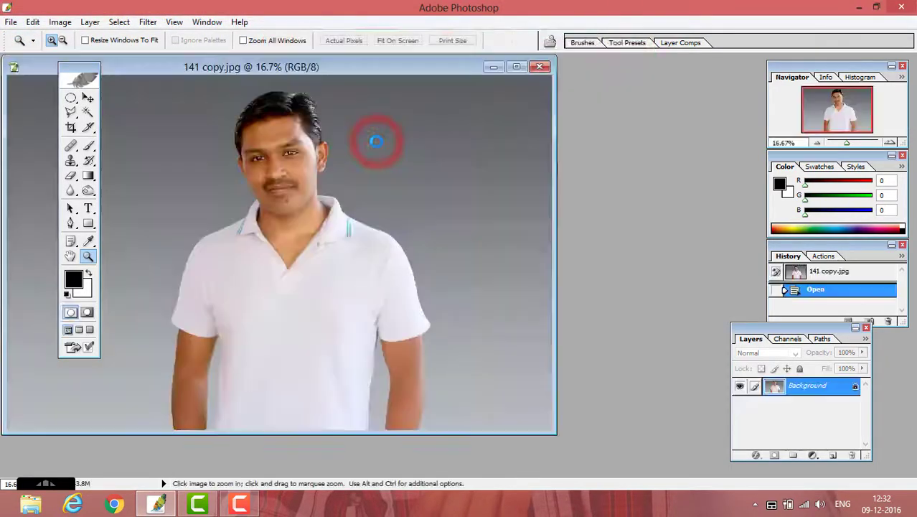
{"action": "left_click_drag", "start_coordinate": [241, 72], "coordinate": [265, 69]}
{"action": "double_click", "coordinate": [317, 67]}
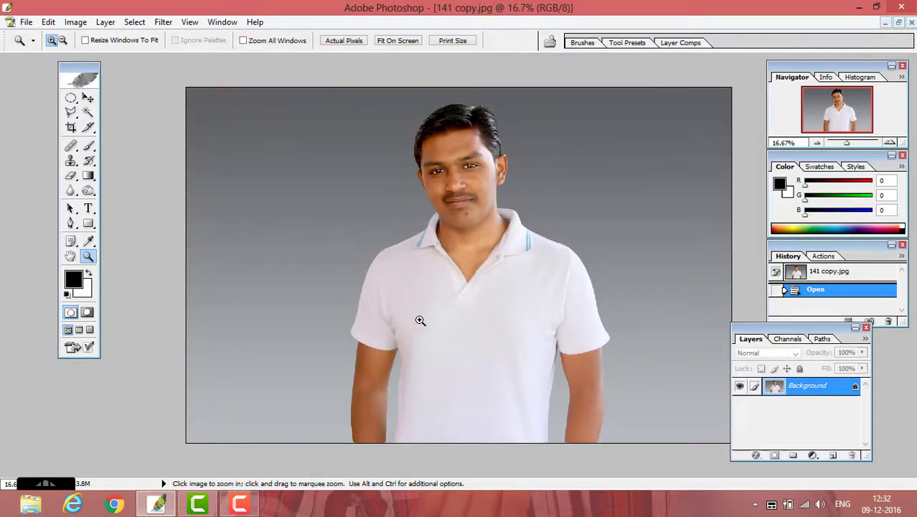
{"action": "left_click_drag", "start_coordinate": [605, 404], "coordinate": [644, 422]}
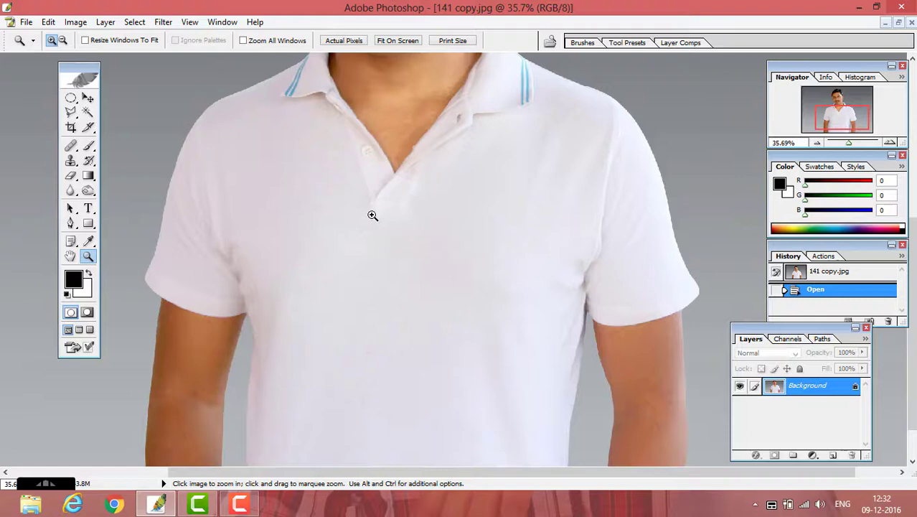
{"action": "right_click", "coordinate": [371, 214]}
{"action": "left_click", "coordinate": [415, 225]}
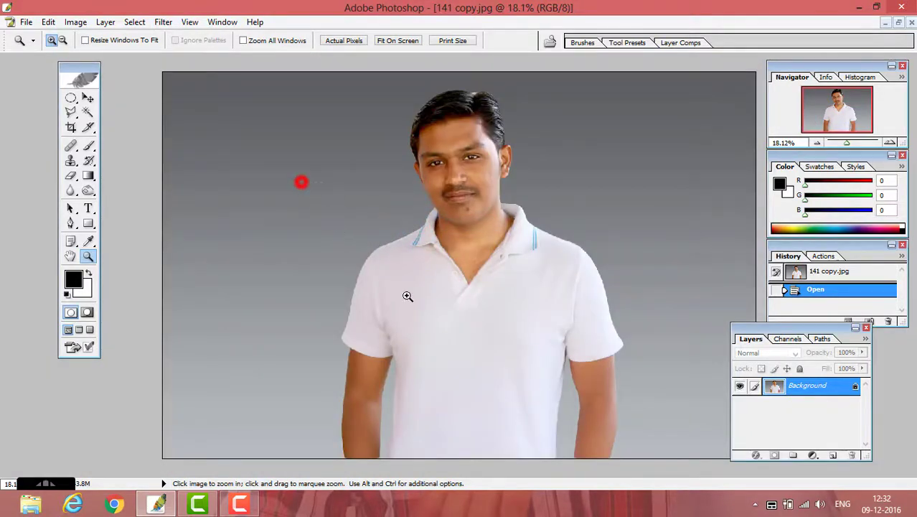
{"action": "left_click_drag", "start_coordinate": [660, 447], "coordinate": [655, 426]}
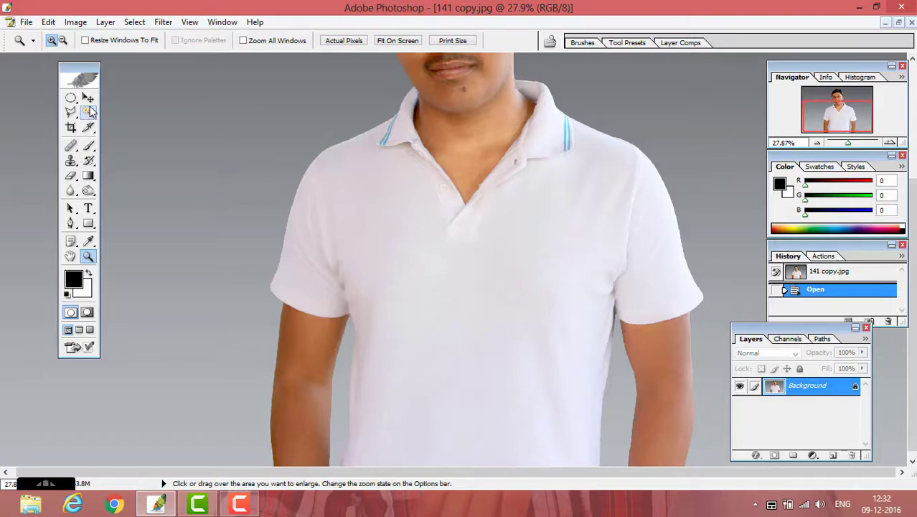
{"action": "right_click", "coordinate": [203, 230]}
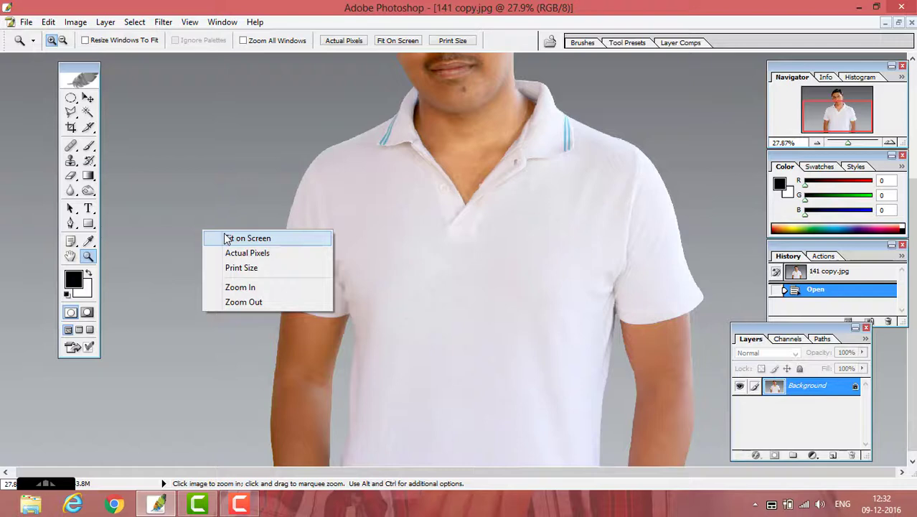
{"action": "left_click", "coordinate": [227, 238]}
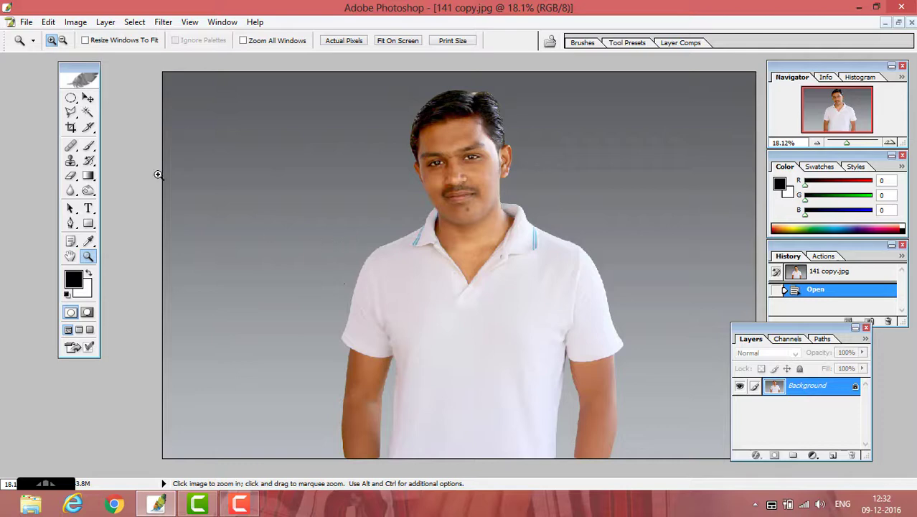
- Select the white polo shirt with the Magic Wand at tolerance 32, adding the shaded area along its side
{"action": "left_click", "coordinate": [89, 111]}
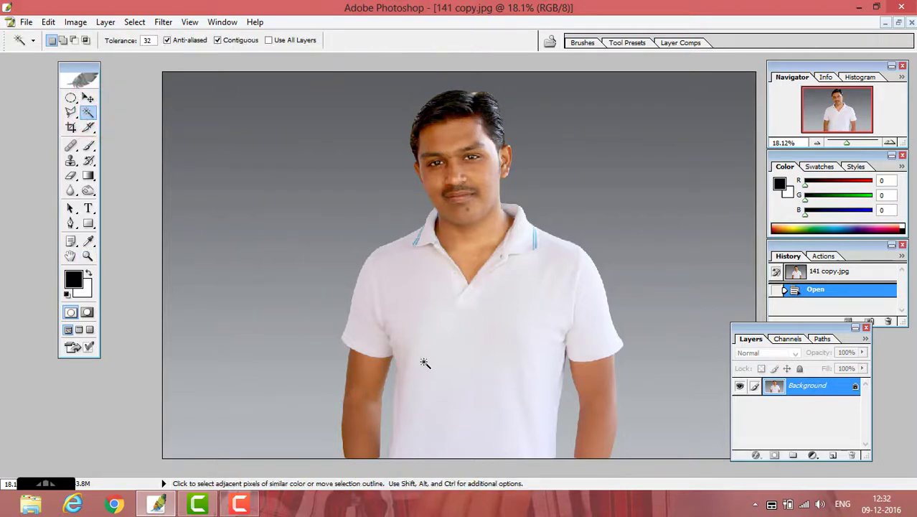
{"action": "left_click", "coordinate": [452, 364]}
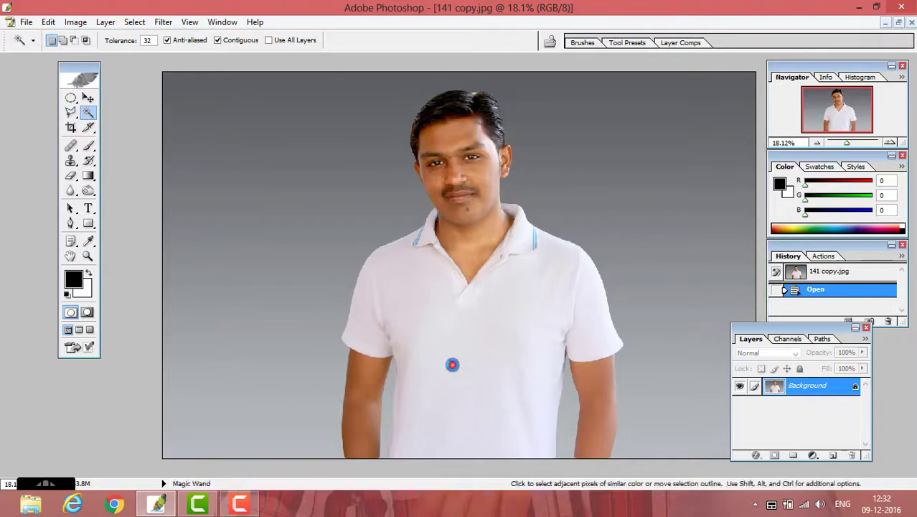
{"action": "left_click", "coordinate": [404, 364], "text": "shift"}
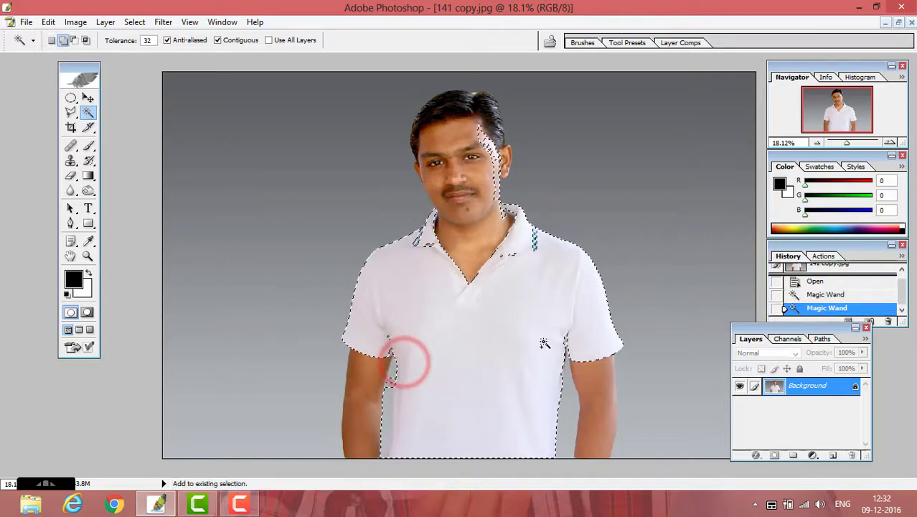
- Subtract the background gap between the shirt and the arm on the photo's left side from the selection with the Polygonal Lasso
{"action": "left_click", "coordinate": [88, 256]}
{"action": "left_click_drag", "start_coordinate": [324, 303], "coordinate": [433, 424]}
{"action": "left_click", "coordinate": [71, 112]}
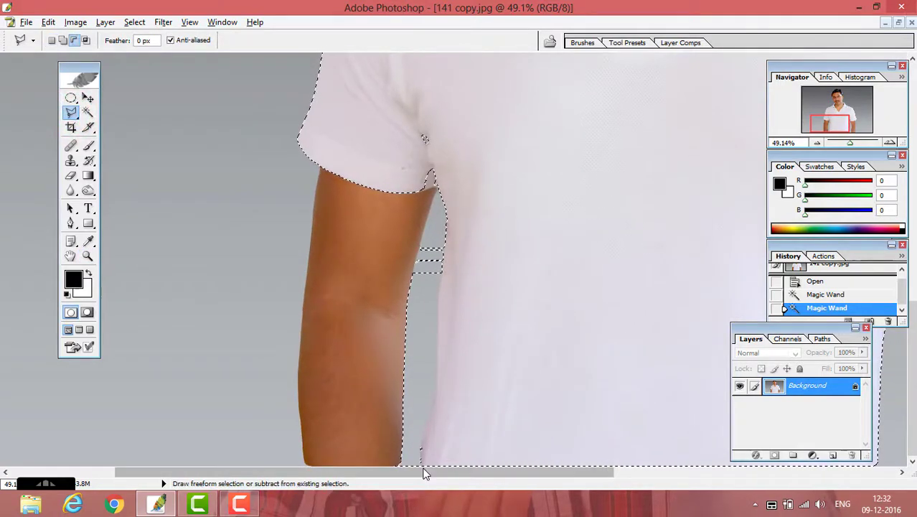
{"action": "left_click", "coordinate": [421, 457], "text": "alt"}
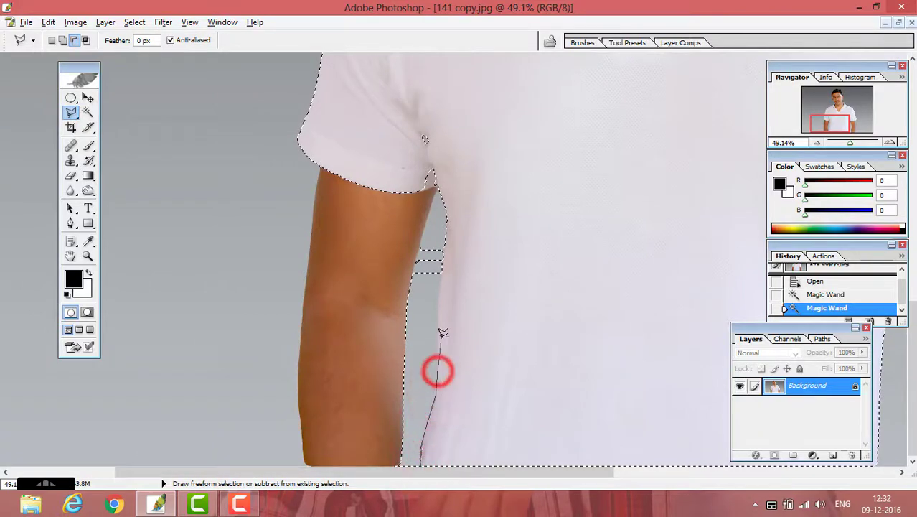
{"action": "left_click", "coordinate": [445, 243]}
{"action": "left_click", "coordinate": [423, 218]}
{"action": "left_click", "coordinate": [381, 247]}
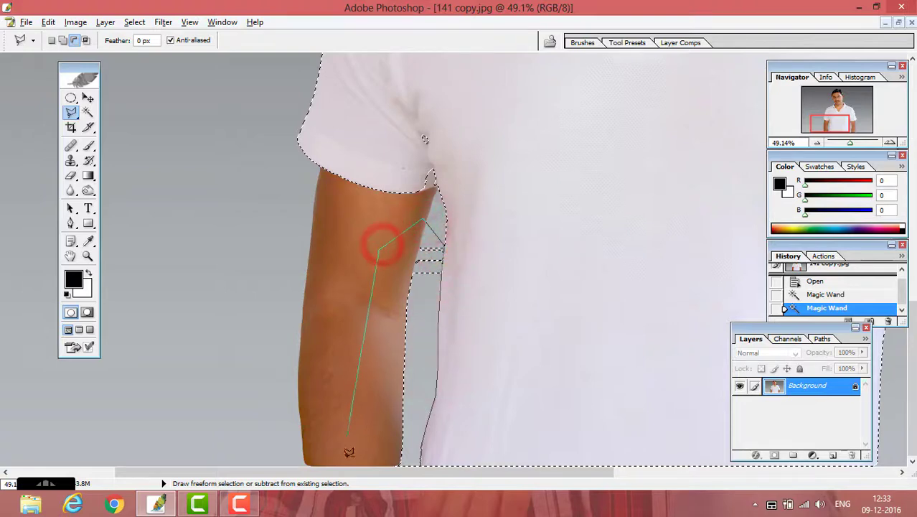
{"action": "double_click", "coordinate": [422, 463]}
- Add the shaded shirt edge and underarm fold below the sleeve on the photo's right side to the selection with the Polygonal Lasso
{"action": "left_click_drag", "start_coordinate": [532, 304], "coordinate": [417, 302]}
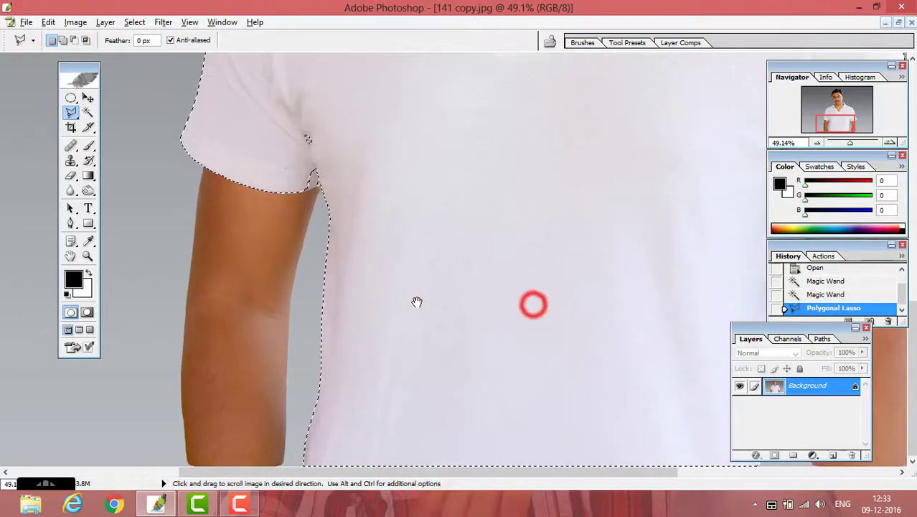
{"action": "left_click_drag", "start_coordinate": [498, 285], "coordinate": [340, 281]}
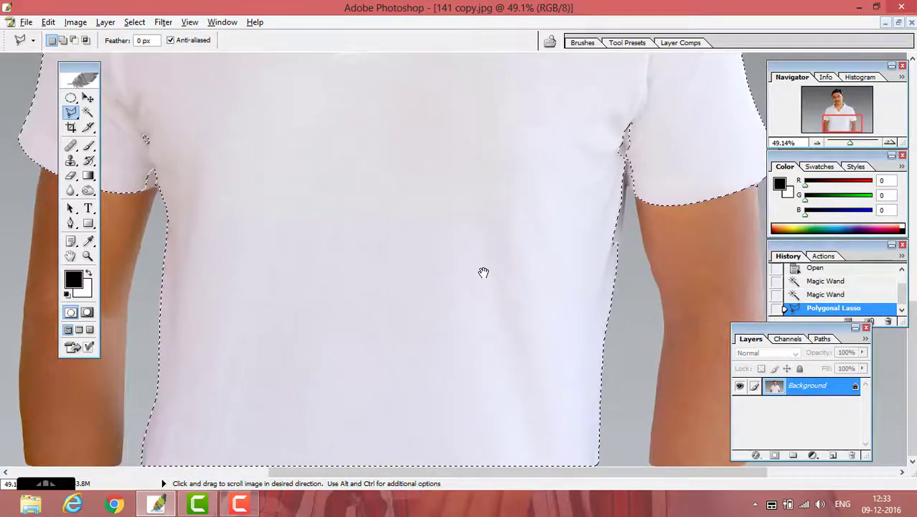
{"action": "left_click_drag", "start_coordinate": [476, 271], "coordinate": [419, 272]}
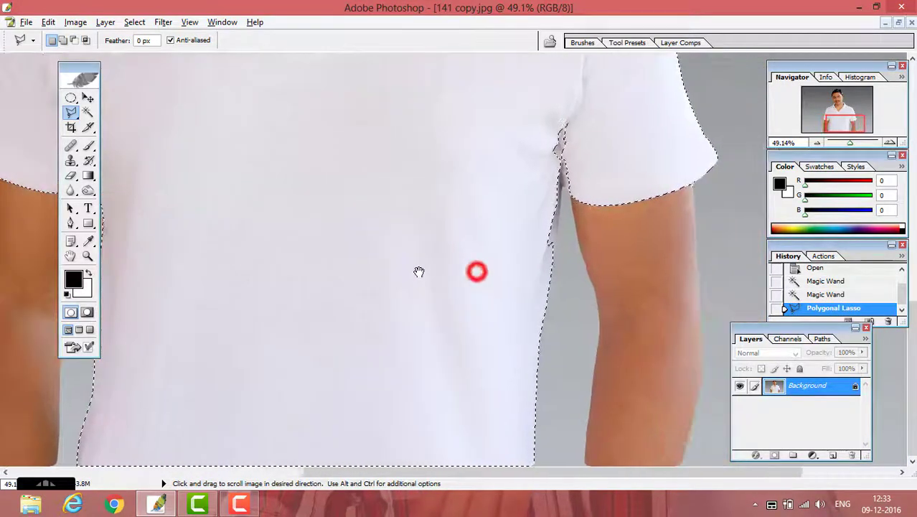
{"action": "left_click", "coordinate": [88, 257]}
{"action": "left_click_drag", "start_coordinate": [530, 92], "coordinate": [650, 329]}
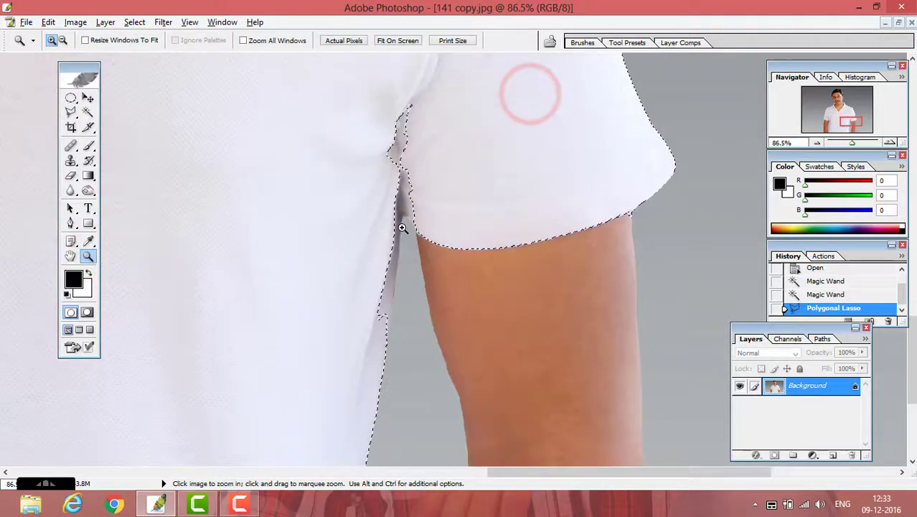
{"action": "left_click", "coordinate": [71, 112]}
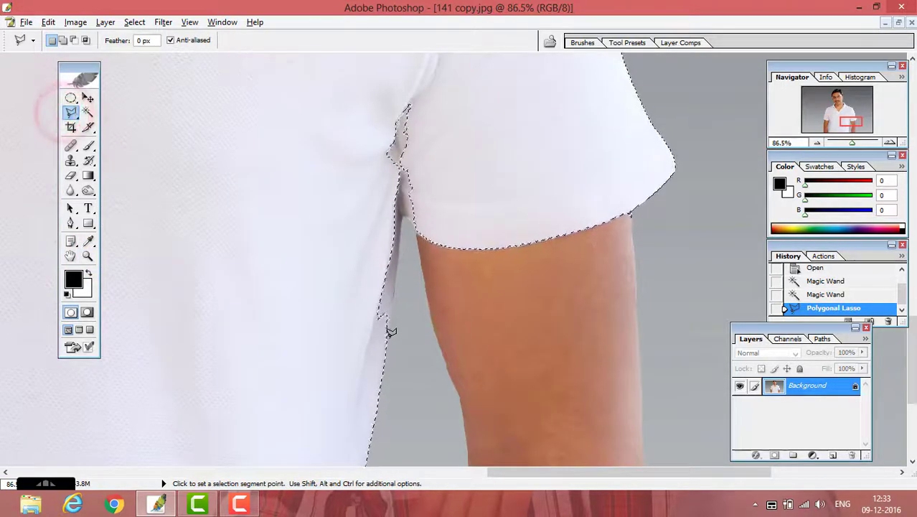
{"action": "left_click", "coordinate": [388, 340], "text": "shift"}
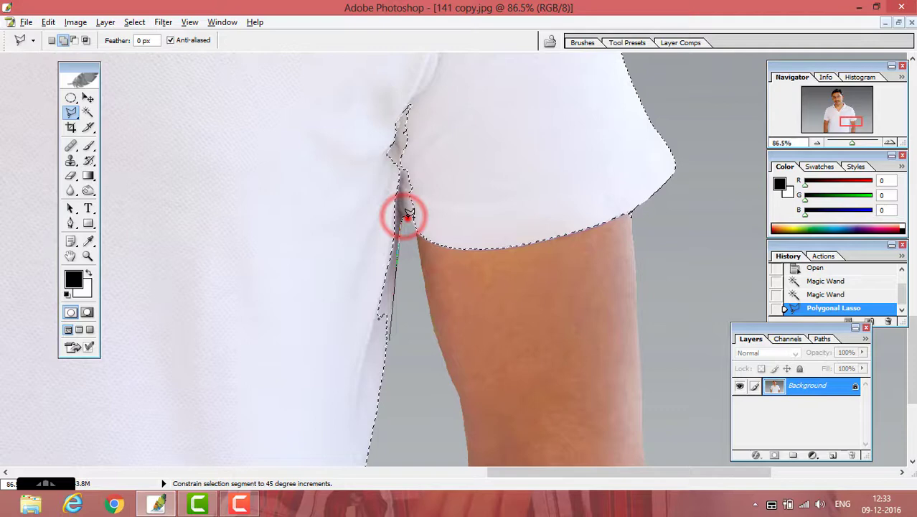
{"action": "left_click", "coordinate": [453, 165]}
{"action": "left_click", "coordinate": [429, 95]}
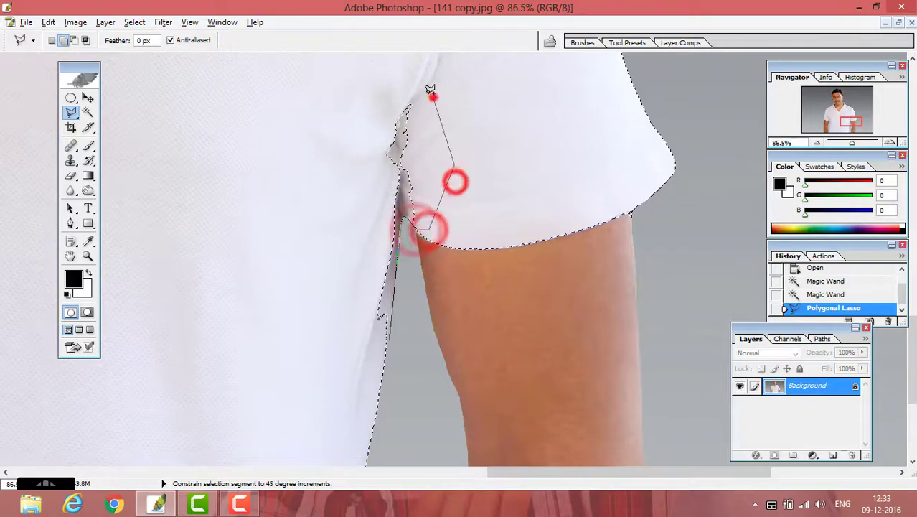
{"action": "left_click", "coordinate": [360, 127]}
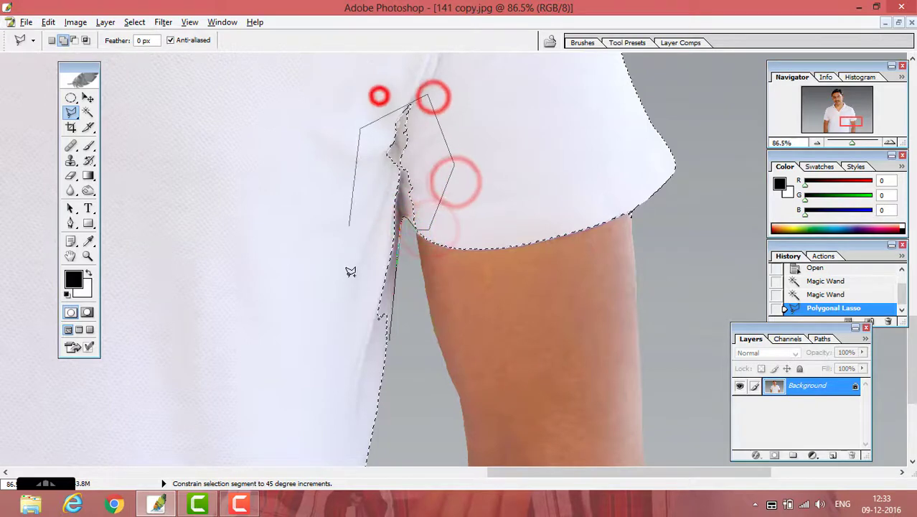
{"action": "double_click", "coordinate": [350, 352]}
- Add the blue collar stripes and adjoining shoulder edge on the photo's right side to the selection with the Polygonal Lasso
{"action": "left_click_drag", "start_coordinate": [381, 197], "coordinate": [303, 436]}
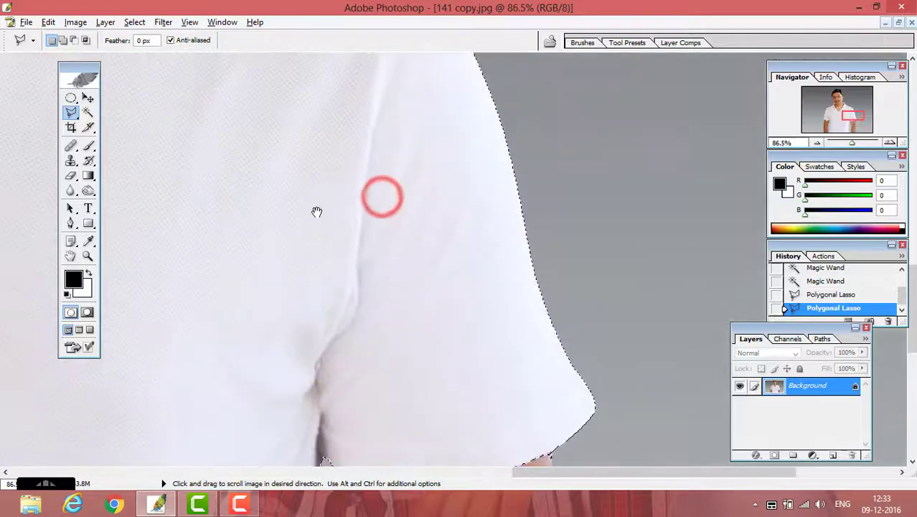
{"action": "left_click_drag", "start_coordinate": [317, 211], "coordinate": [360, 430]}
{"action": "left_click_drag", "start_coordinate": [231, 202], "coordinate": [477, 329]}
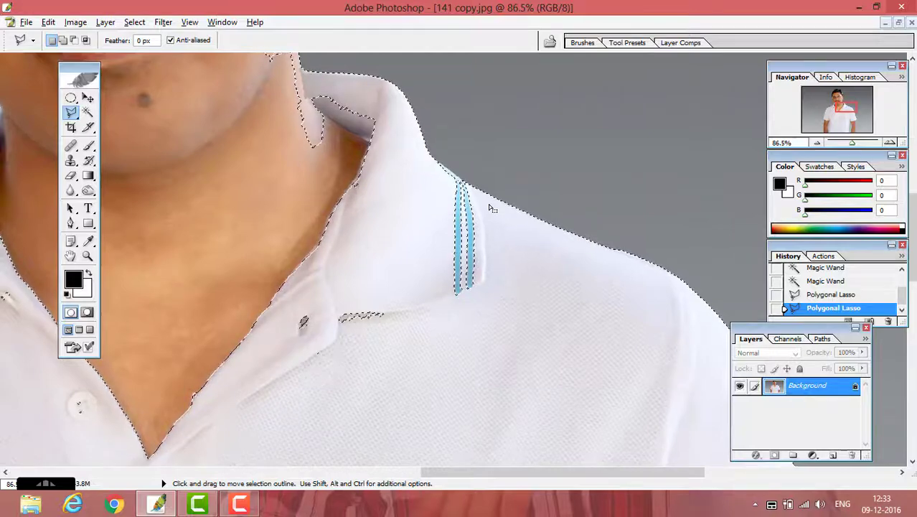
{"action": "key", "text": "shift"}
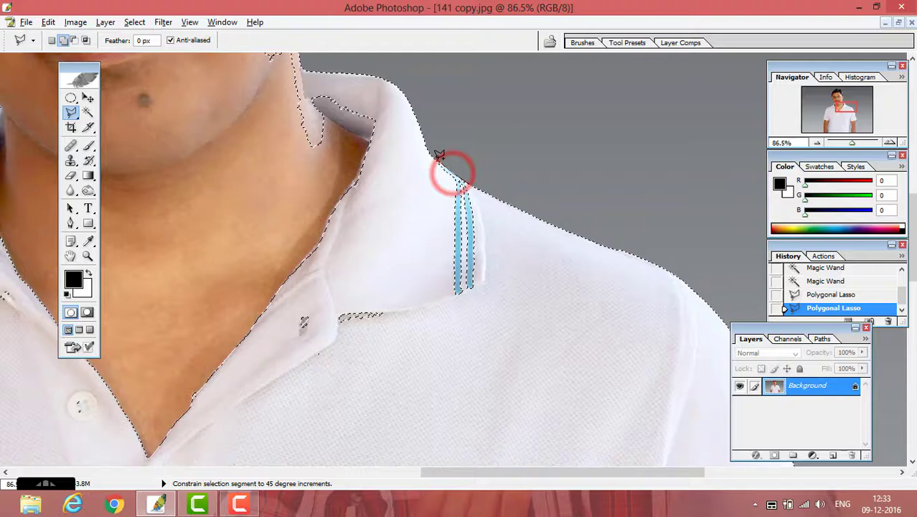
{"action": "left_click", "coordinate": [485, 354]}
{"action": "left_click", "coordinate": [581, 317]}
{"action": "double_click", "coordinate": [589, 293]}
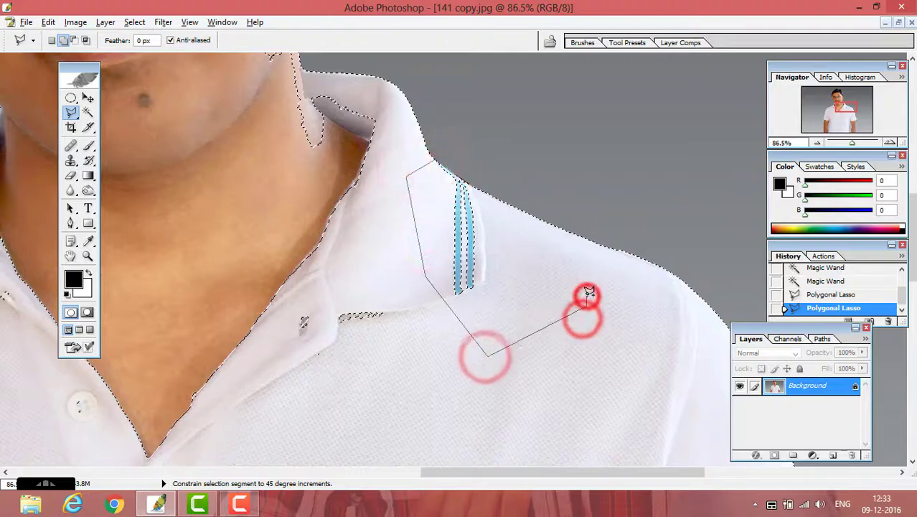
- Add the buttonhole and the shadow under the collar's lower edge to the shirt selection with the Polygonal Lasso
{"action": "left_click", "coordinate": [300, 294]}
{"action": "left_click", "coordinate": [262, 358]}
{"action": "left_click", "coordinate": [353, 429]}
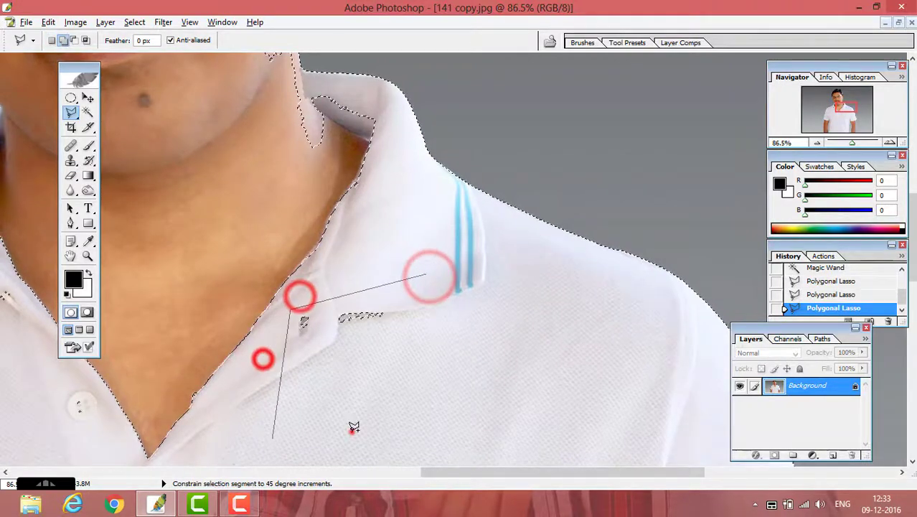
{"action": "double_click", "coordinate": [595, 350]}
- Trace the placket and collar's inner edge against the neck on the photo's right side, using the Polygonal Lasso in add mode
{"action": "key", "text": "space"}
{"action": "left_click_drag", "start_coordinate": [412, 266], "coordinate": [434, 286]}
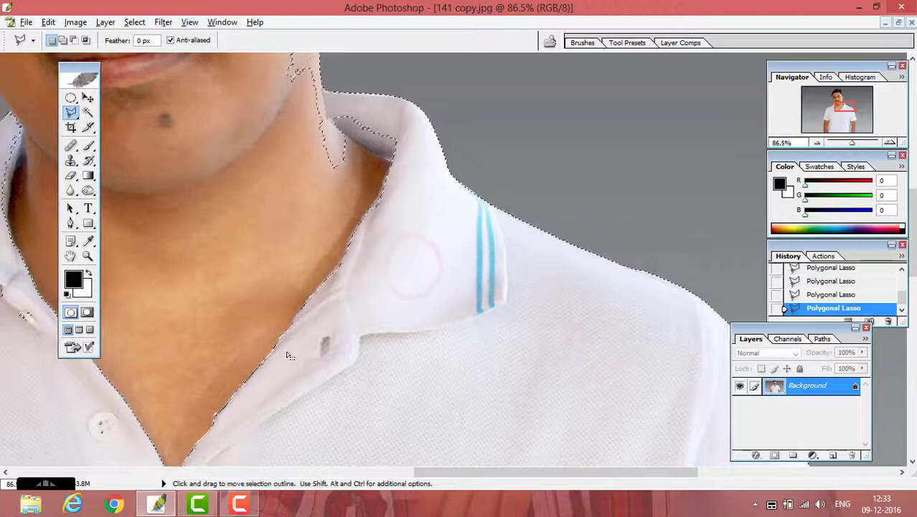
{"action": "key", "text": "shift"}
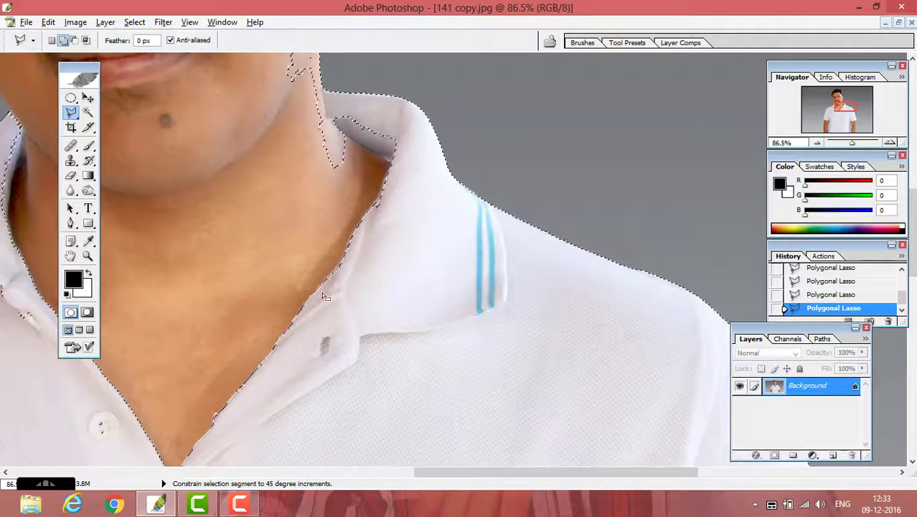
{"action": "key", "text": "ctrl+plus"}
{"action": "key", "text": "ctrl+plus"}
{"action": "key", "text": "ctrl+plus"}
{"action": "key", "text": "space"}
{"action": "left_click_drag", "start_coordinate": [318, 274], "coordinate": [603, 269]}
{"action": "key", "text": "shift"}
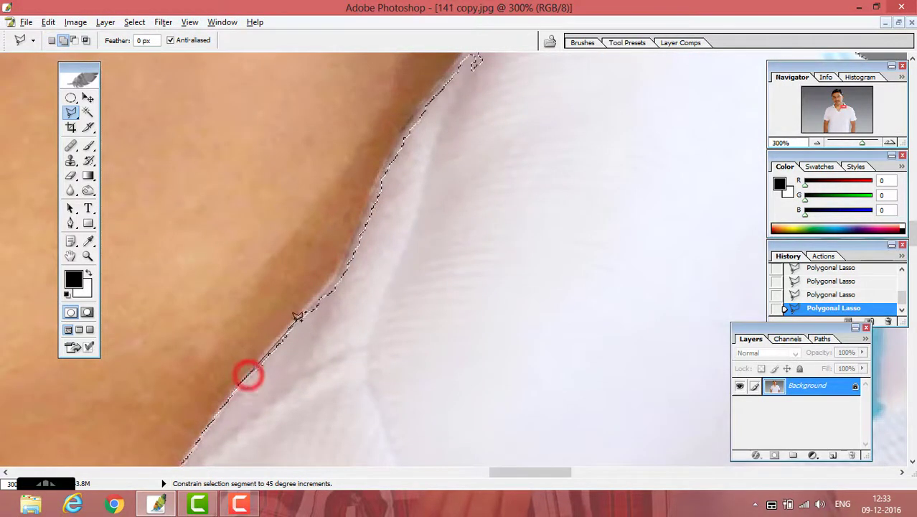
{"action": "key", "text": "space"}
{"action": "left_click_drag", "start_coordinate": [358, 214], "coordinate": [331, 298]}
{"action": "left_click", "coordinate": [338, 286]}
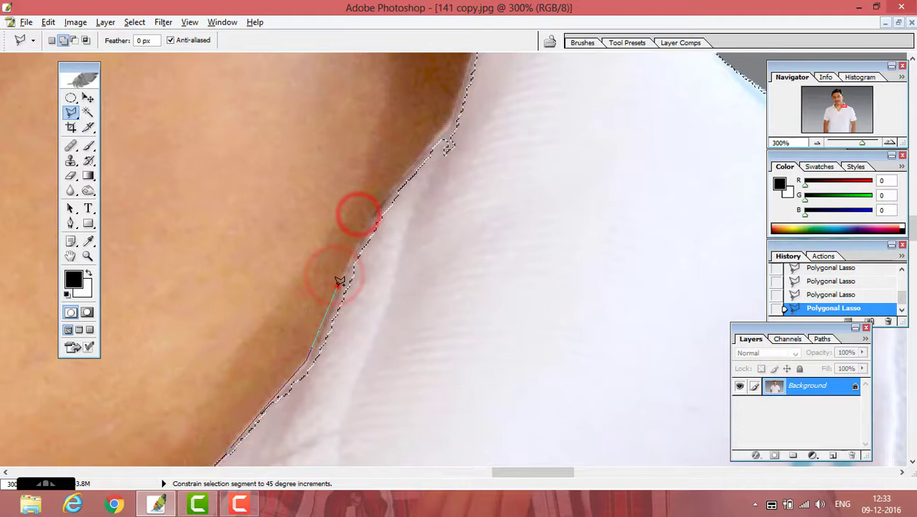
{"action": "left_click", "coordinate": [397, 189]}
{"action": "key", "text": "space"}
{"action": "left_click_drag", "start_coordinate": [425, 148], "coordinate": [307, 327]}
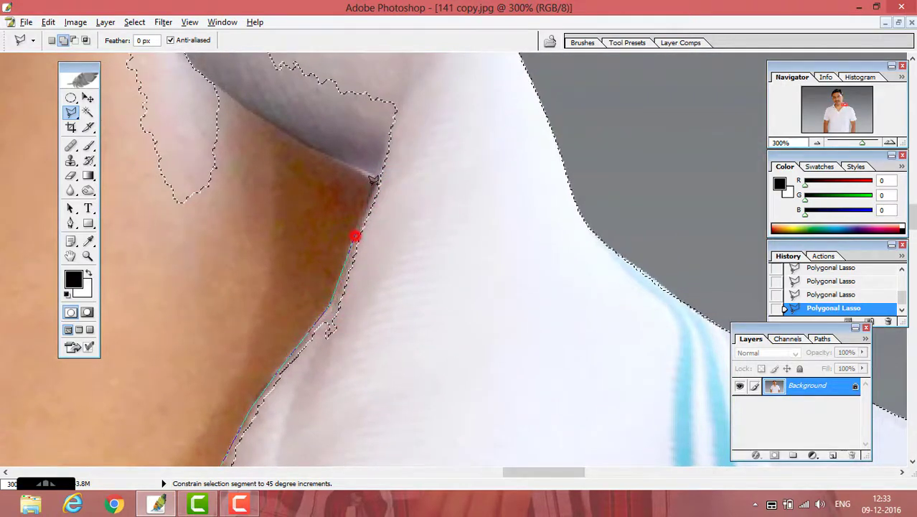
- Continue the trace around the shaded inside of the back collar and close it to add that area to the selection
{"action": "left_click_drag", "start_coordinate": [376, 174], "coordinate": [450, 268]}
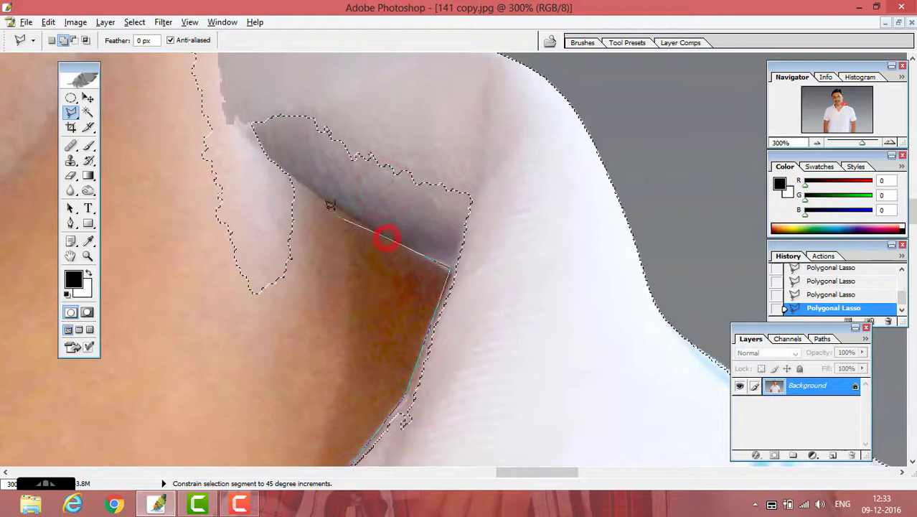
{"action": "left_click", "coordinate": [297, 83]}
{"action": "left_click", "coordinate": [497, 96]}
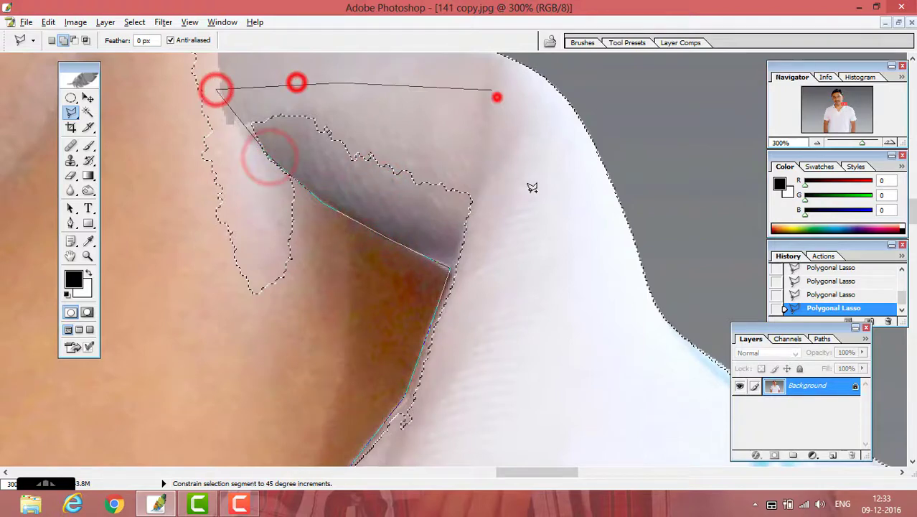
{"action": "key", "text": "space"}
{"action": "left_click_drag", "start_coordinate": [522, 337], "coordinate": [540, 170]}
{"action": "key", "text": "space"}
{"action": "left_click_drag", "start_coordinate": [424, 404], "coordinate": [519, 129]}
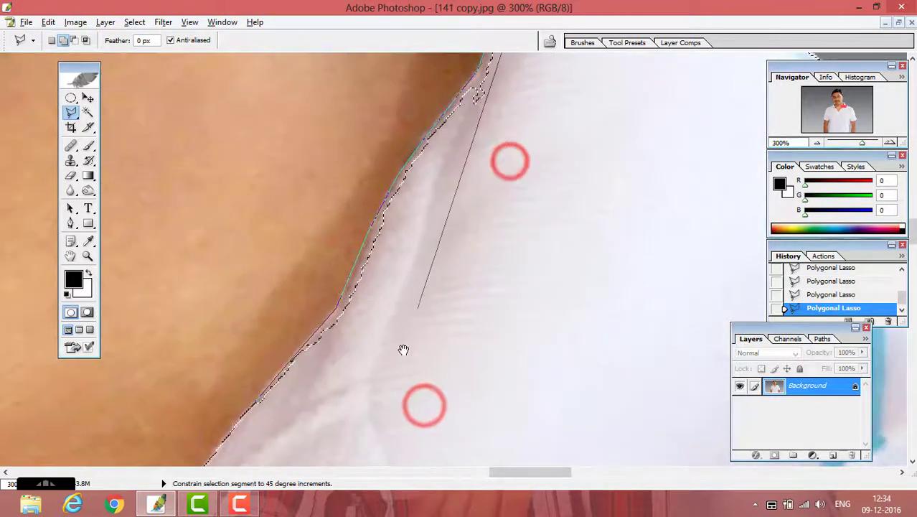
{"action": "mouse_move", "coordinate": [403, 348]}
{"action": "left_mouse_down"}
{"action": "mouse_move", "coordinate": [658, 70]}
{"action": "mouse_move", "coordinate": [512, 267]}
{"action": "left_mouse_up"}
{"action": "double_click", "coordinate": [480, 307]}
{"action": "key", "text": "space"}
{"action": "left_click_drag", "start_coordinate": [491, 294], "coordinate": [529, 445]}
{"action": "left_click_drag", "start_coordinate": [537, 238], "coordinate": [502, 281]}
{"action": "key", "text": "ctrl+minus"}
{"action": "key", "text": "ctrl+minus"}
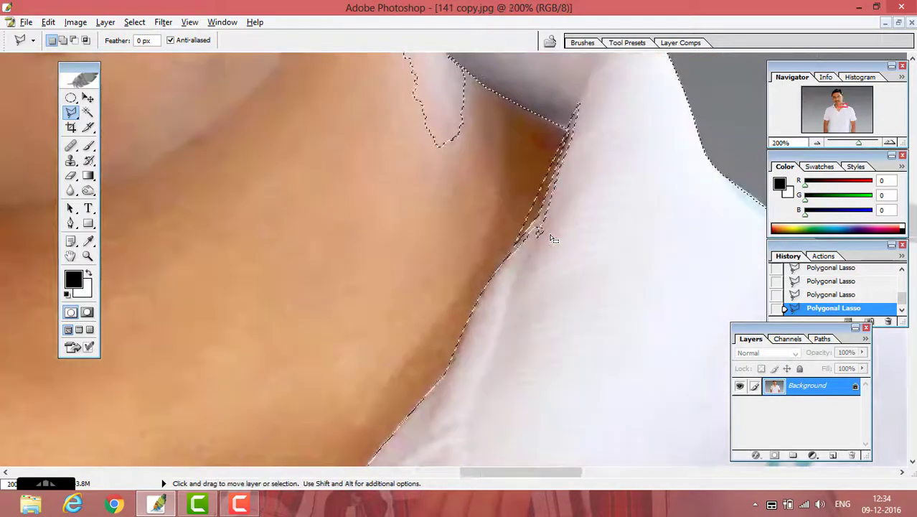
{"action": "key", "text": "space"}
{"action": "left_click_drag", "start_coordinate": [548, 245], "coordinate": [513, 347]}
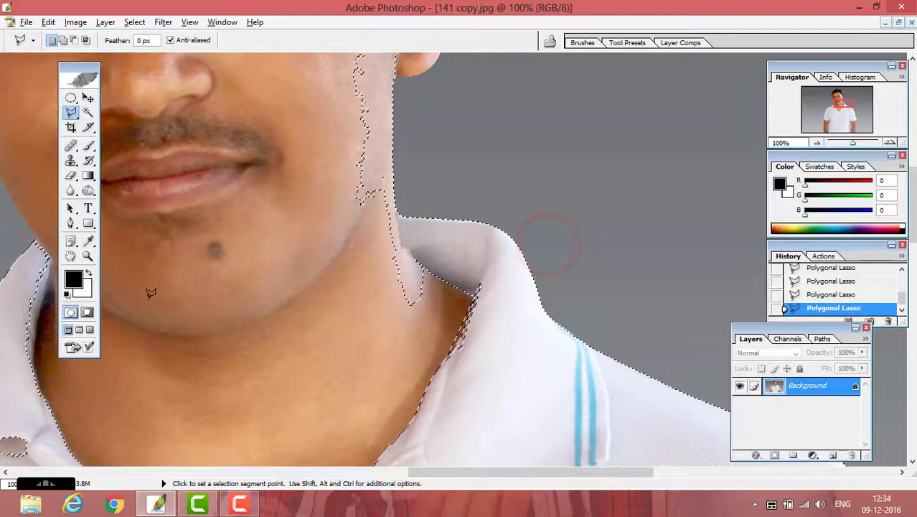
- Add a rough area over the stray outlines at the collar's inner corner on the photo's right side with the Polygonal Lasso
{"action": "left_click", "coordinate": [87, 256]}
{"action": "left_click_drag", "start_coordinate": [326, 255], "coordinate": [534, 399]}
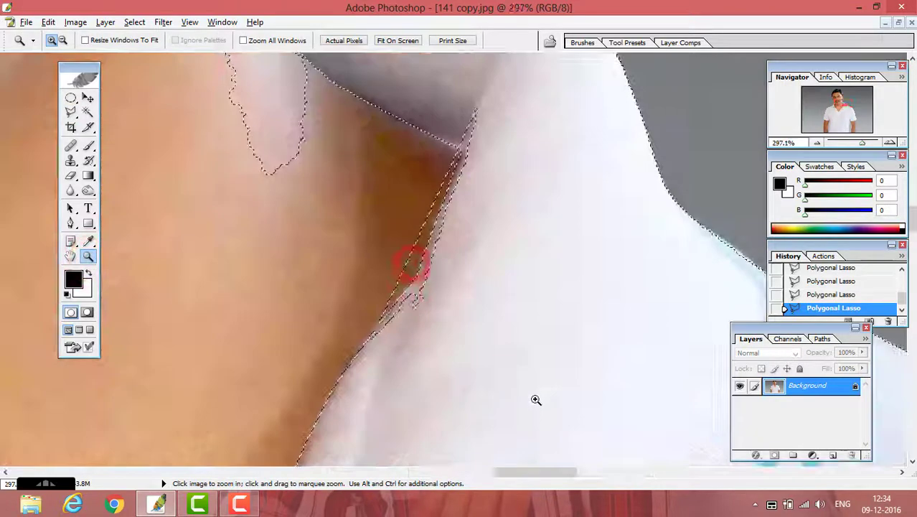
{"action": "left_click", "coordinate": [70, 112]}
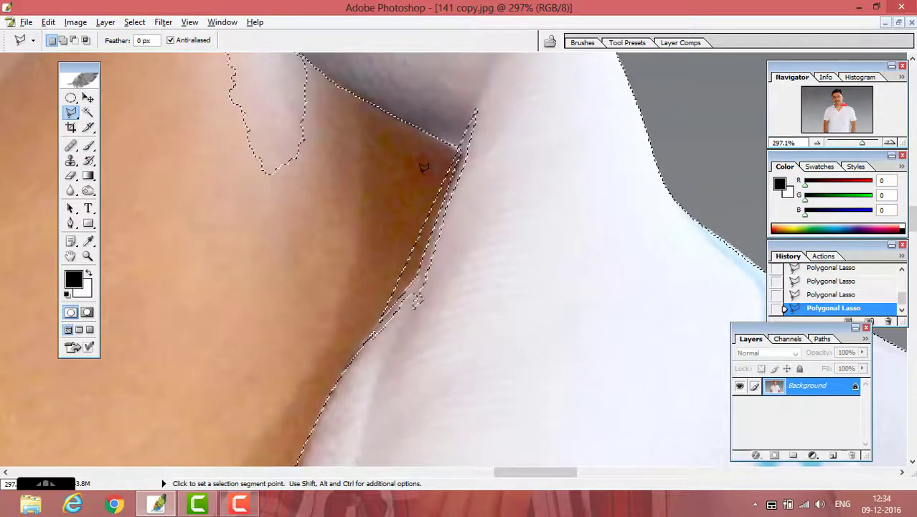
{"action": "left_click", "coordinate": [448, 112], "text": "shift"}
{"action": "left_click", "coordinate": [364, 399]}
{"action": "left_click", "coordinate": [497, 398]}
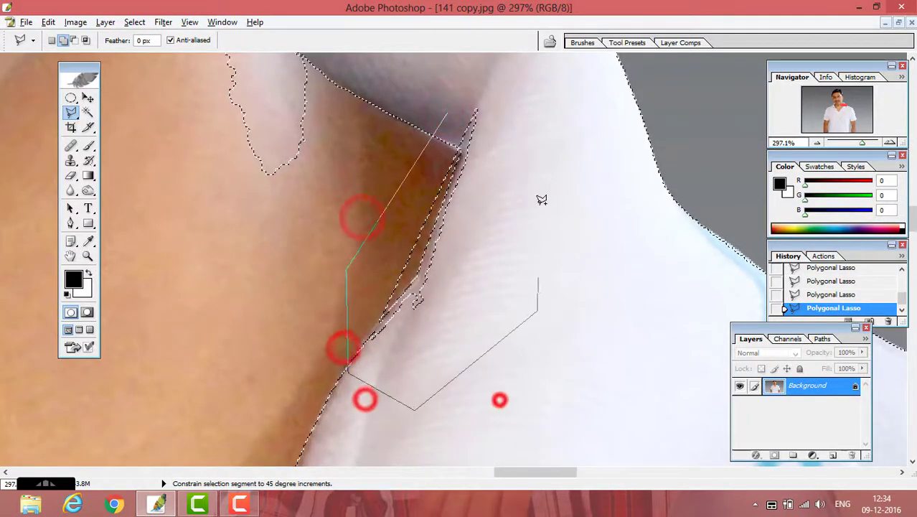
{"action": "double_click", "coordinate": [536, 90]}
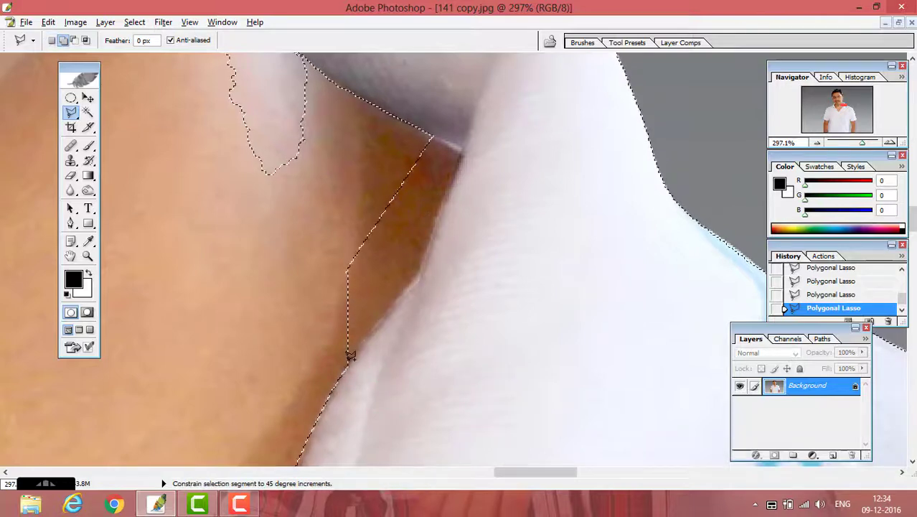
- Try outlining the neck skin beside the collar's inner edge with the Polygonal Lasso in add mode, and undo it
{"action": "left_click", "coordinate": [349, 362], "text": "shift"}
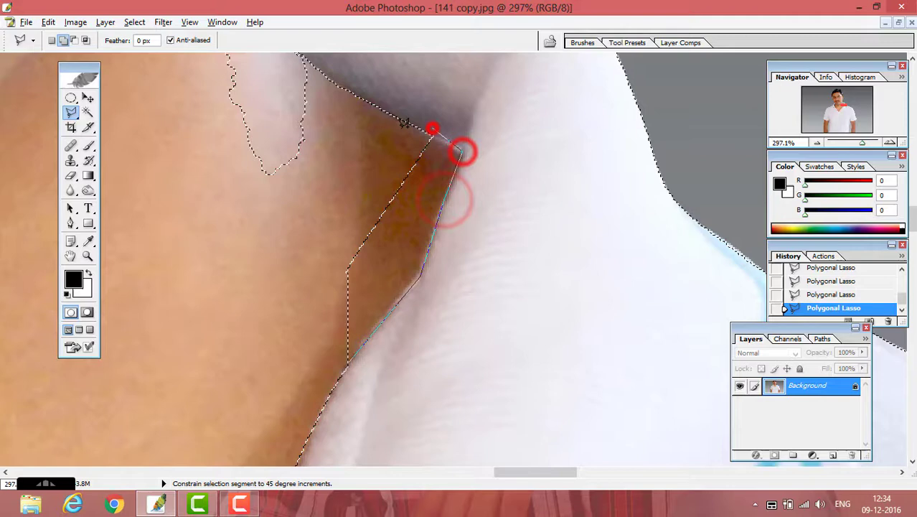
{"action": "double_click", "coordinate": [237, 305]}
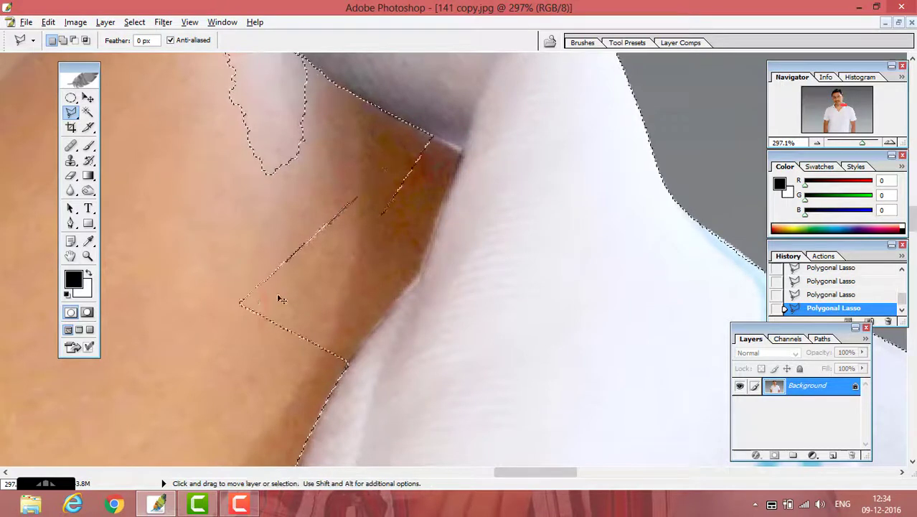
{"action": "key", "text": "ctrl+z"}
- Subtract the neck skin beside the collar's inner corner on the photo's right side from the selection with the Polygonal Lasso
{"action": "left_click", "coordinate": [348, 366], "text": "alt"}
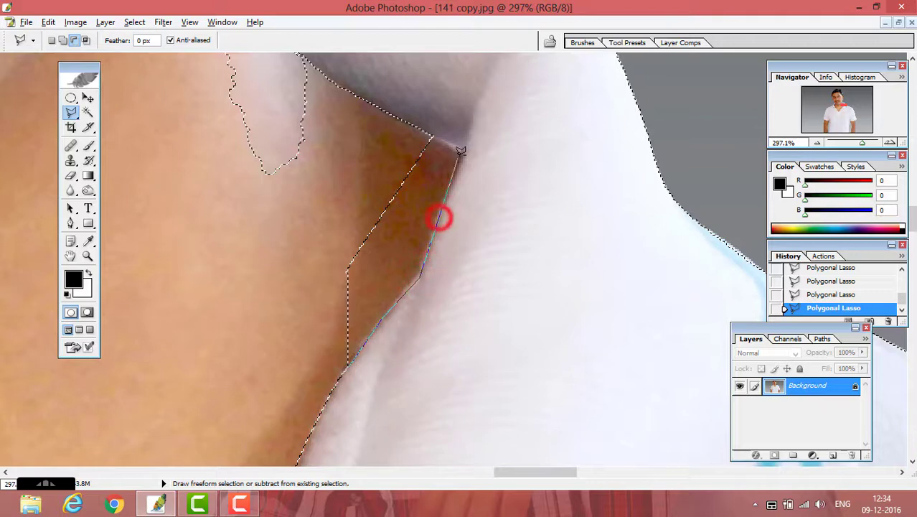
{"action": "double_click", "coordinate": [258, 391]}
- Subtract the neck skin bordering the inside of the back collar on the photo's right side from the selection with the Polygonal Lasso
{"action": "key", "text": "space"}
{"action": "left_click_drag", "start_coordinate": [342, 127], "coordinate": [341, 403]}
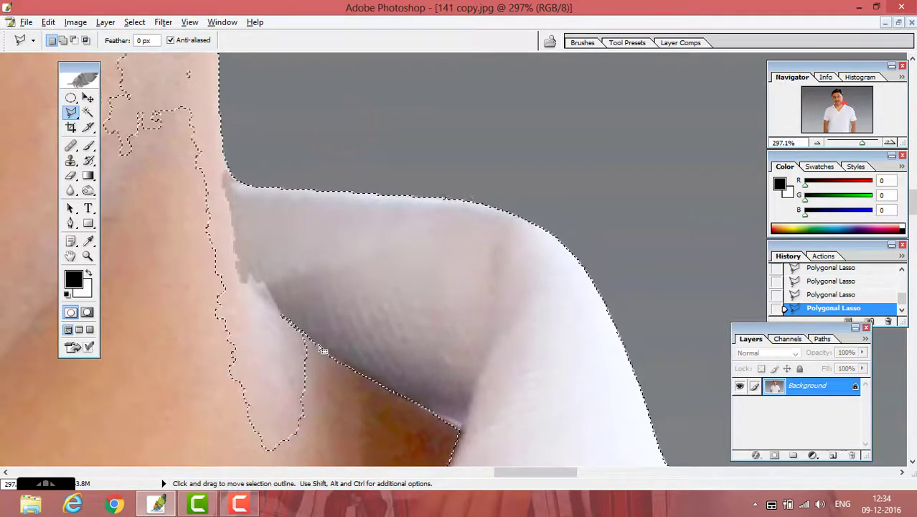
{"action": "left_click", "coordinate": [314, 342], "text": "alt"}
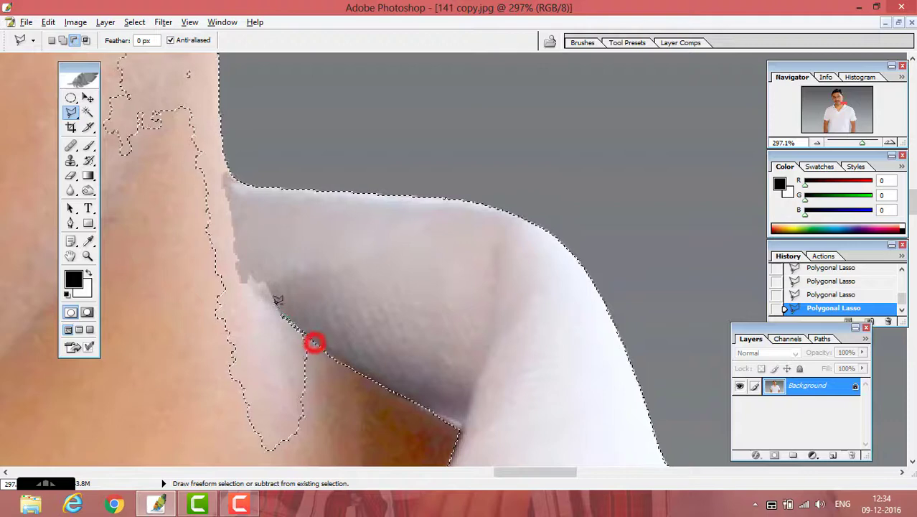
{"action": "left_click", "coordinate": [231, 260]}
{"action": "left_click", "coordinate": [223, 190]}
{"action": "left_click_drag", "start_coordinate": [223, 190], "coordinate": [226, 305]}
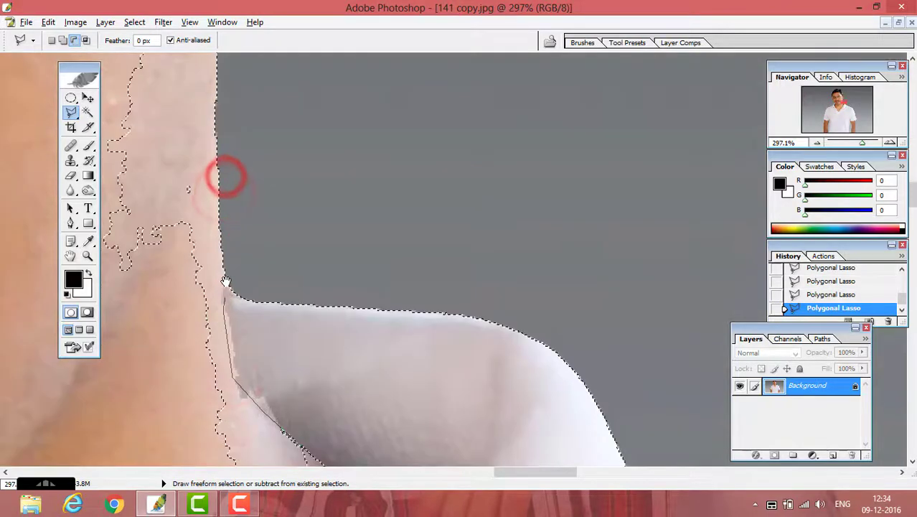
{"action": "key", "text": "ctrl+minus"}
{"action": "key", "text": "ctrl+minus"}
{"action": "key", "text": "ctrl+minus"}
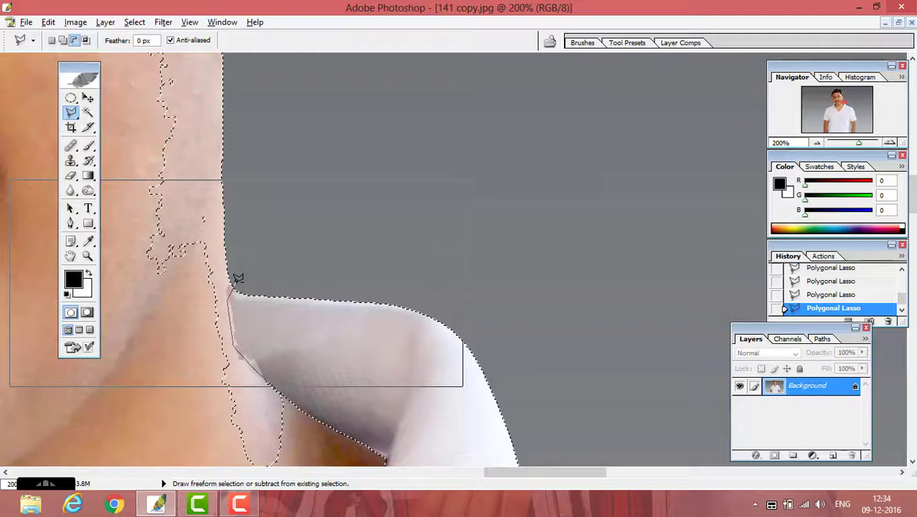
{"action": "mouse_move", "coordinate": [444, 471]}
{"action": "key", "text": "space"}
{"action": "left_click_drag", "start_coordinate": [492, 239], "coordinate": [210, 335]}
{"action": "left_click_drag", "start_coordinate": [516, 127], "coordinate": [229, 338]}
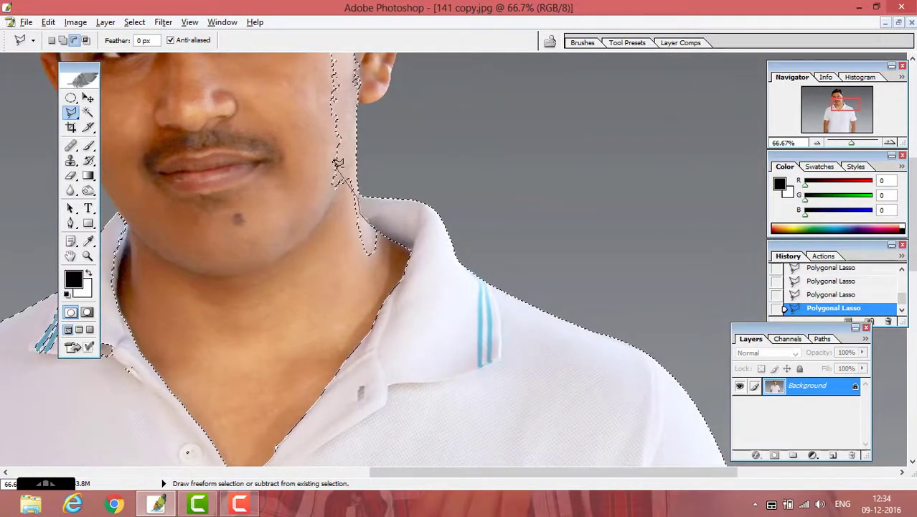
{"action": "double_click", "coordinate": [348, 305]}
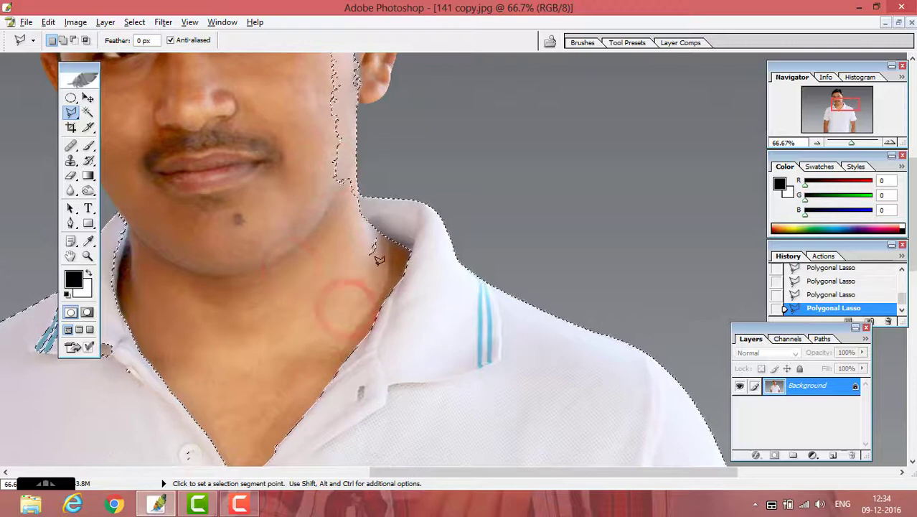
{"action": "left_click", "coordinate": [378, 266]}
{"action": "left_click", "coordinate": [383, 238]}
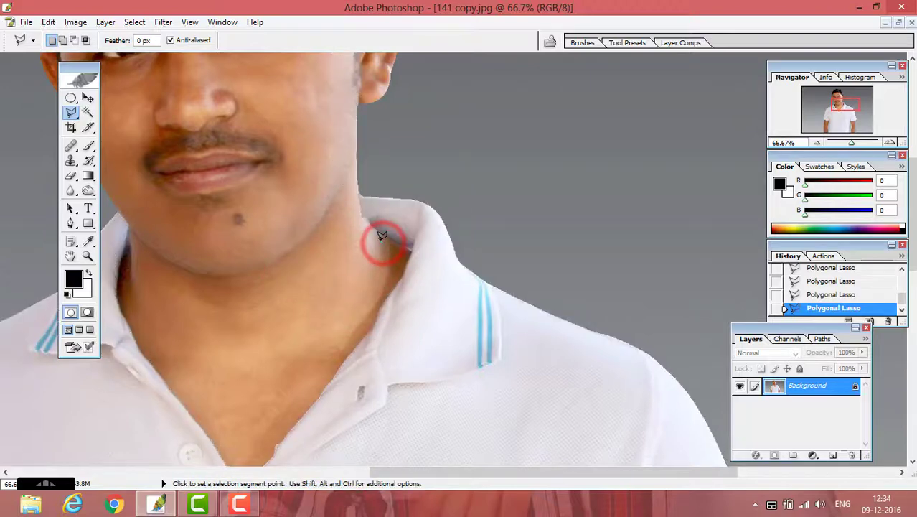
{"action": "key", "text": "Escape"}
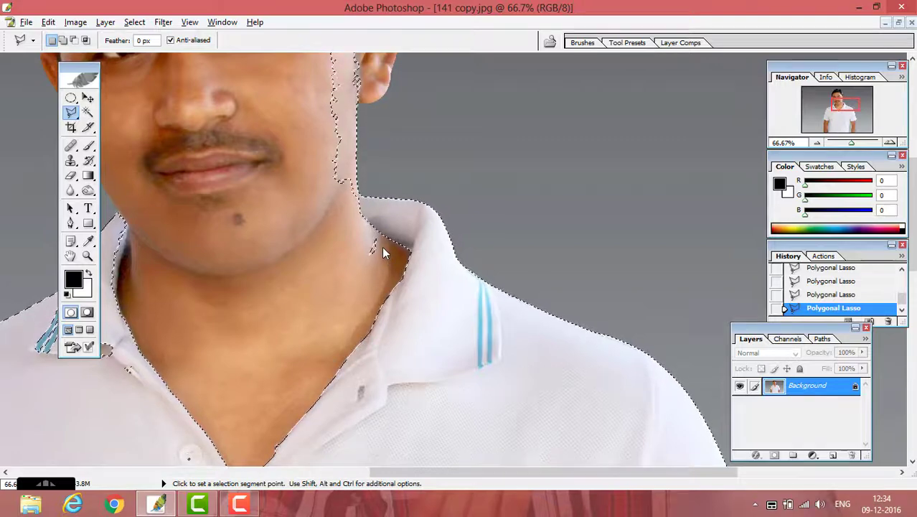
- Try outlining the leftover skin patch on the neck below the back collar with the Polygonal Lasso in add mode
{"action": "left_click", "coordinate": [382, 247], "text": "shift"}
{"action": "left_click", "coordinate": [375, 238], "text": "shift"}
{"action": "left_click", "coordinate": [324, 292], "text": "shift"}
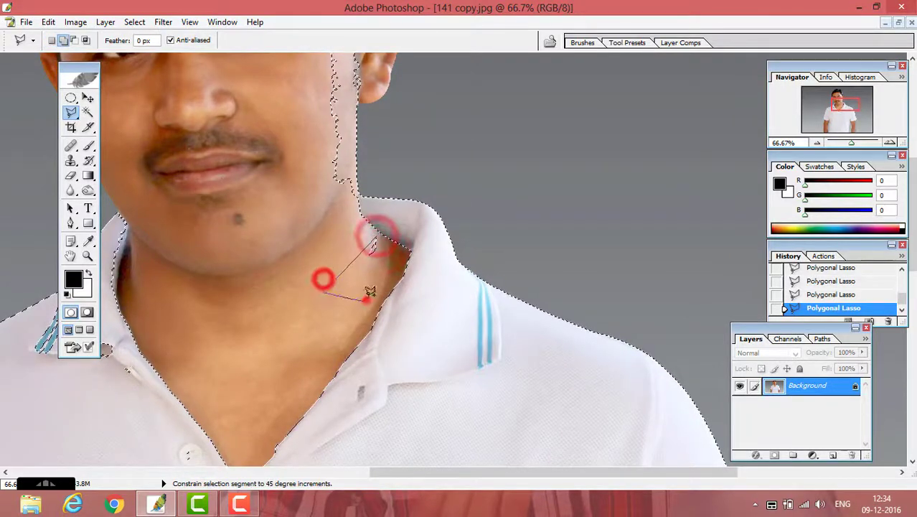
{"action": "left_click", "coordinate": [368, 291], "text": "shift"}
{"action": "left_click", "coordinate": [385, 231]}
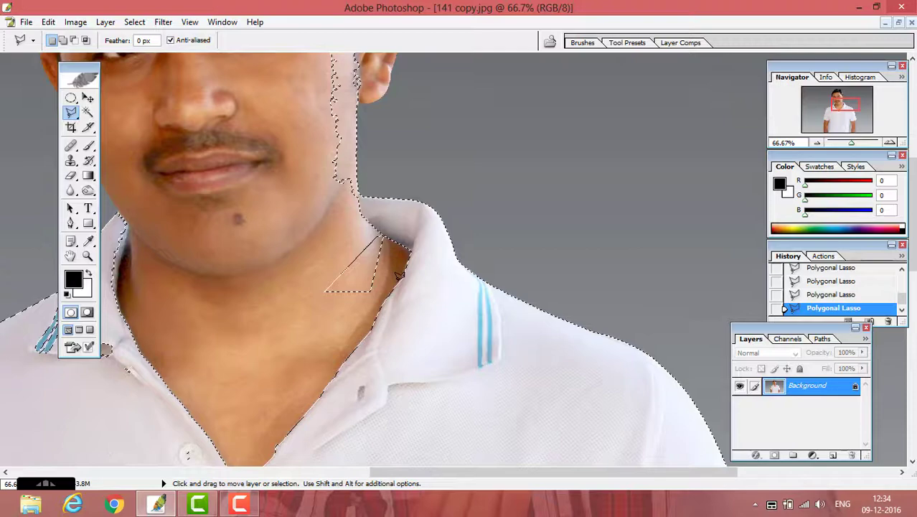
- Subtract the leftover skin patch on the neck below the back collar from the selection with the Polygonal Lasso
{"action": "key", "text": "alt"}
{"action": "left_click", "coordinate": [341, 277], "text": "alt"}
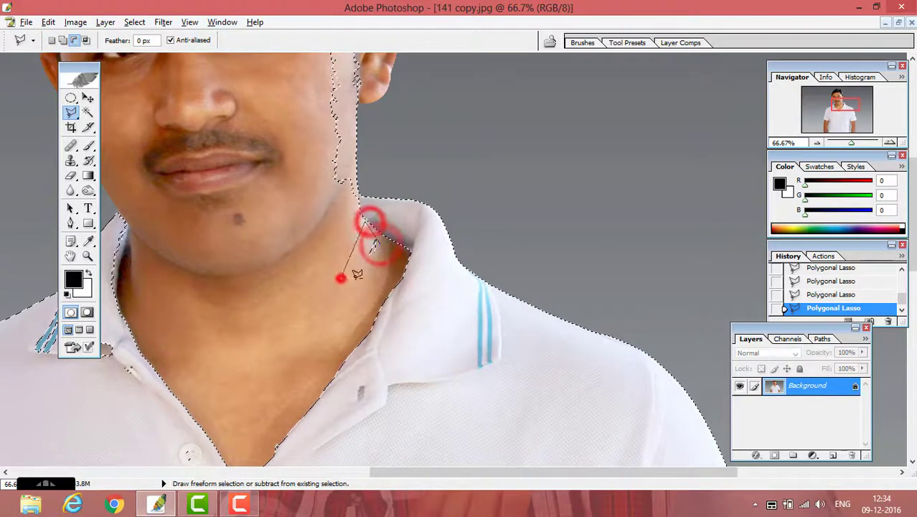
{"action": "double_click", "coordinate": [382, 267], "text": "alt"}
- Subtract the selected skin along the forehead, cheek and neck on the photo's right side from the selection with the Polygonal Lasso
{"action": "key", "text": "space"}
{"action": "left_click_drag", "start_coordinate": [392, 218], "coordinate": [391, 370]}
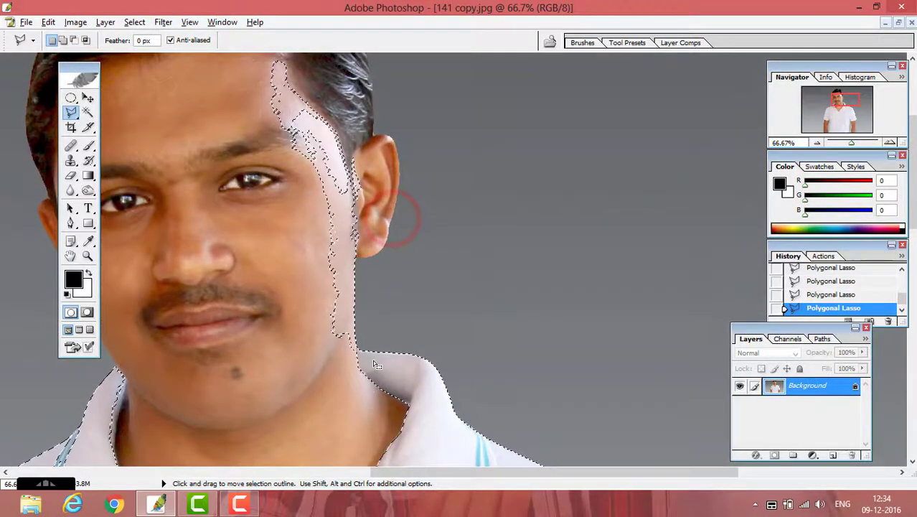
{"action": "key", "text": "alt"}
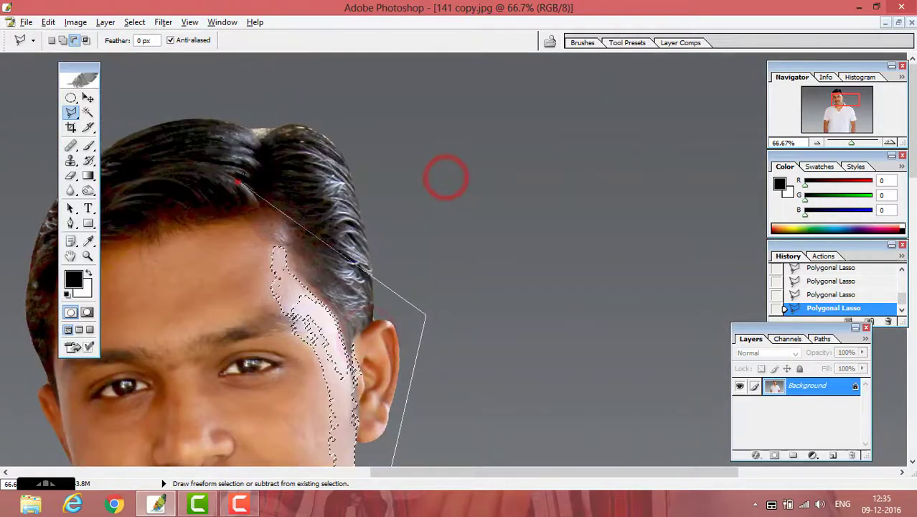
{"action": "left_click", "coordinate": [201, 283]}
{"action": "left_click_drag", "start_coordinate": [268, 388], "coordinate": [274, 66]}
{"action": "left_click", "coordinate": [332, 290]}
{"action": "double_click", "coordinate": [362, 301]}
- Add the blue collar stripes, the shadow under the collar and the placket detail on the photo's left side to the selection with the Polygonal Lasso
{"action": "left_click_drag", "start_coordinate": [330, 359], "coordinate": [521, 229]}
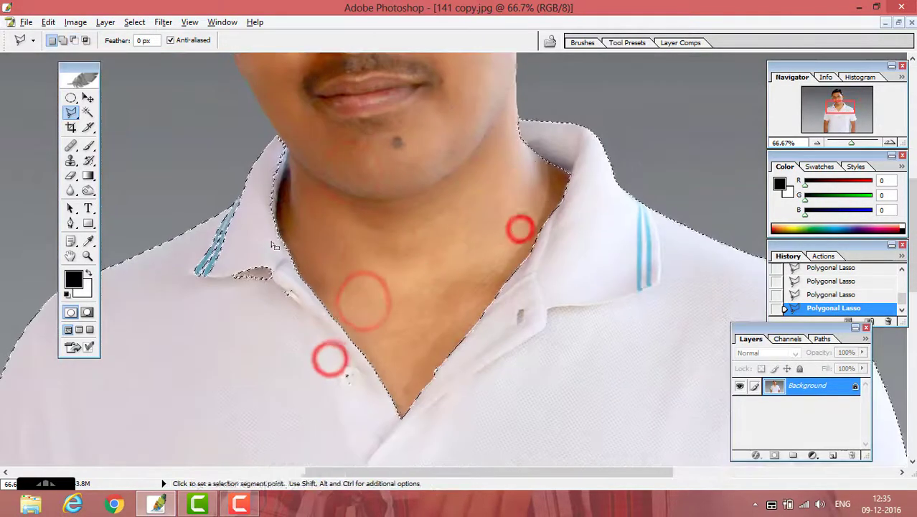
{"action": "left_click", "coordinate": [87, 256]}
{"action": "left_click_drag", "start_coordinate": [188, 113], "coordinate": [359, 333]}
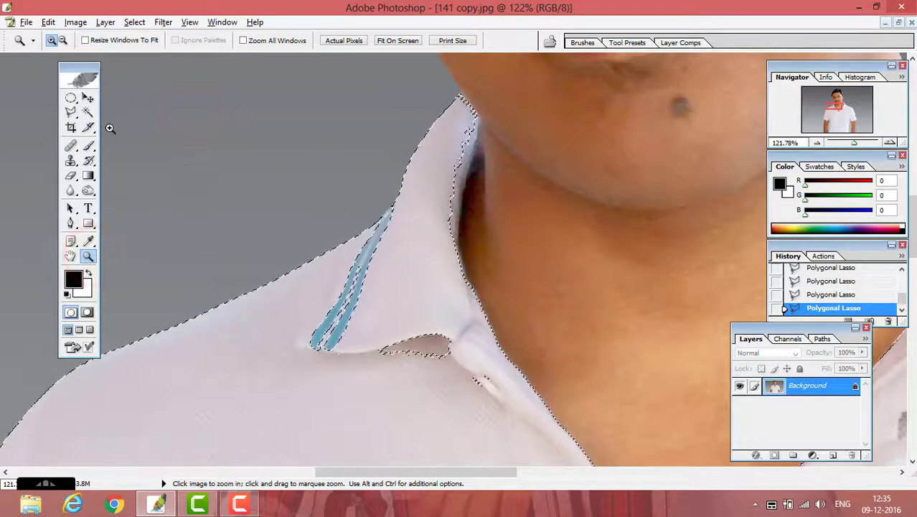
{"action": "left_click", "coordinate": [71, 112]}
{"action": "left_click", "coordinate": [381, 217]}
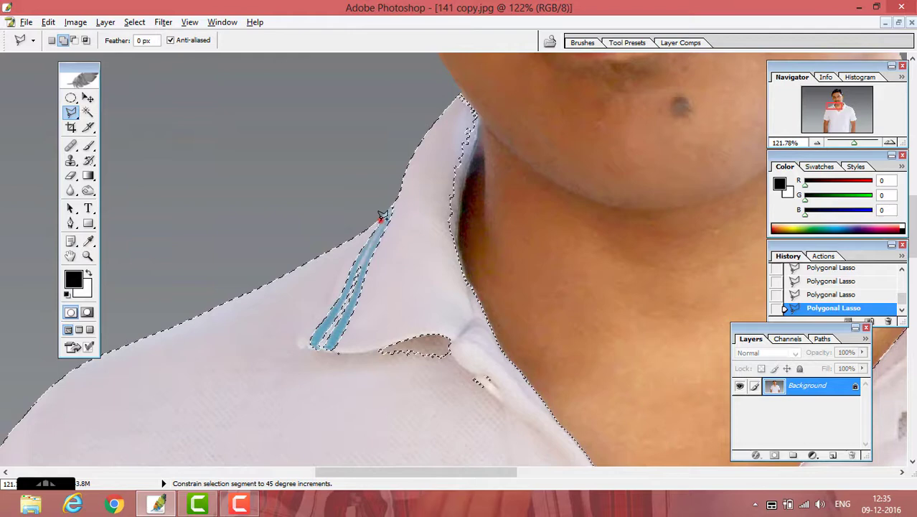
{"action": "left_click", "coordinate": [501, 393]}
{"action": "left_click", "coordinate": [514, 466]}
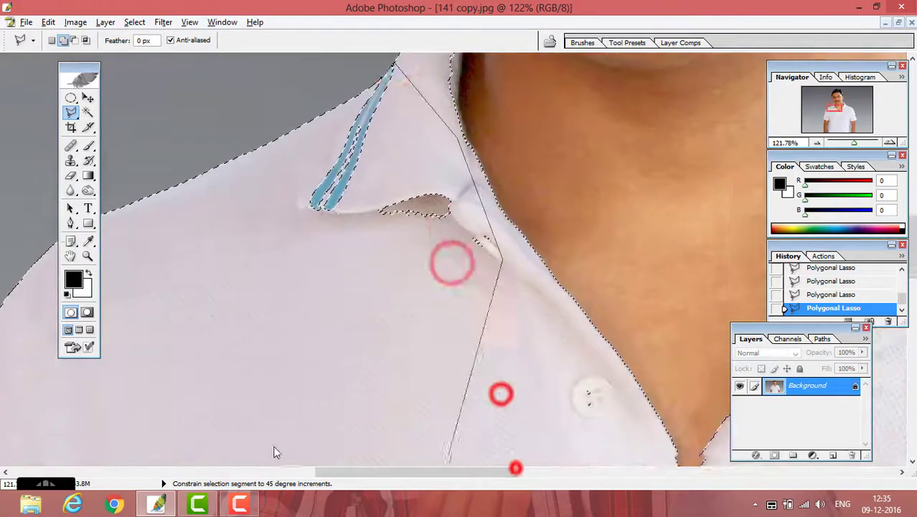
{"action": "left_click", "coordinate": [272, 441]}
{"action": "left_click", "coordinate": [305, 101]}
{"action": "double_click", "coordinate": [357, 81]}
{"action": "left_click_drag", "start_coordinate": [344, 127], "coordinate": [322, 274]}
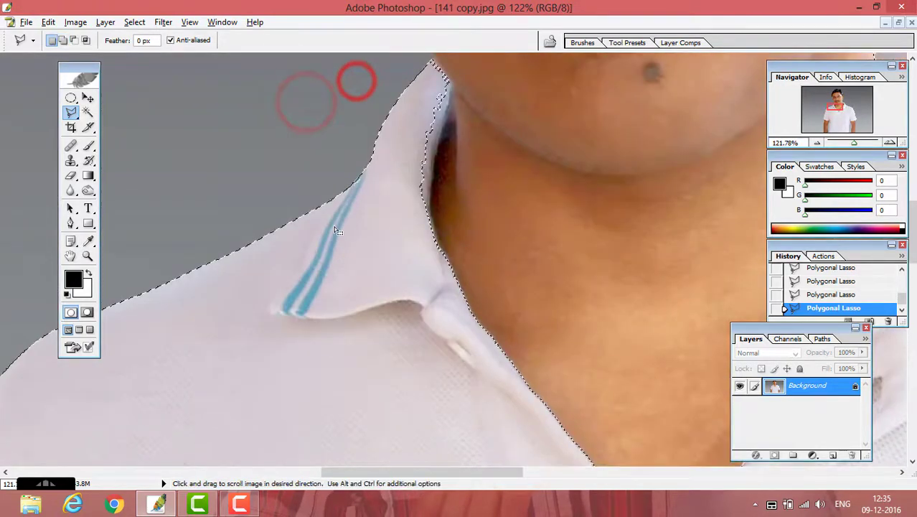
- Add the shadowed inner edge of the collar on the photo's left side to the selection with the Polygonal Lasso
{"action": "left_click_drag", "start_coordinate": [430, 194], "coordinate": [389, 208]}
{"action": "left_click", "coordinate": [407, 269]}
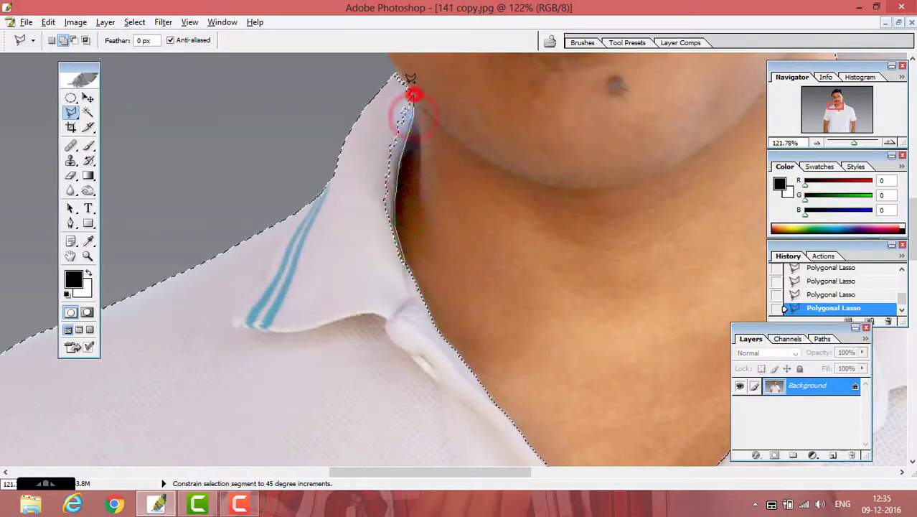
{"action": "left_click", "coordinate": [361, 141]}
{"action": "left_click", "coordinate": [344, 282]}
{"action": "left_click", "coordinate": [403, 323]}
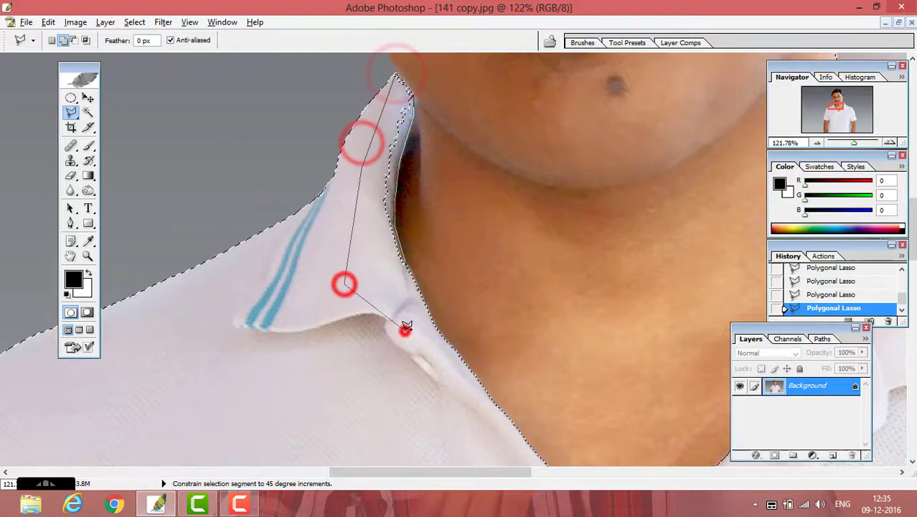
- Add the unselected holes of the placket button to the selection with the Polygonal Lasso
{"action": "key", "text": "space"}
{"action": "left_click_drag", "start_coordinate": [475, 363], "coordinate": [345, 137]}
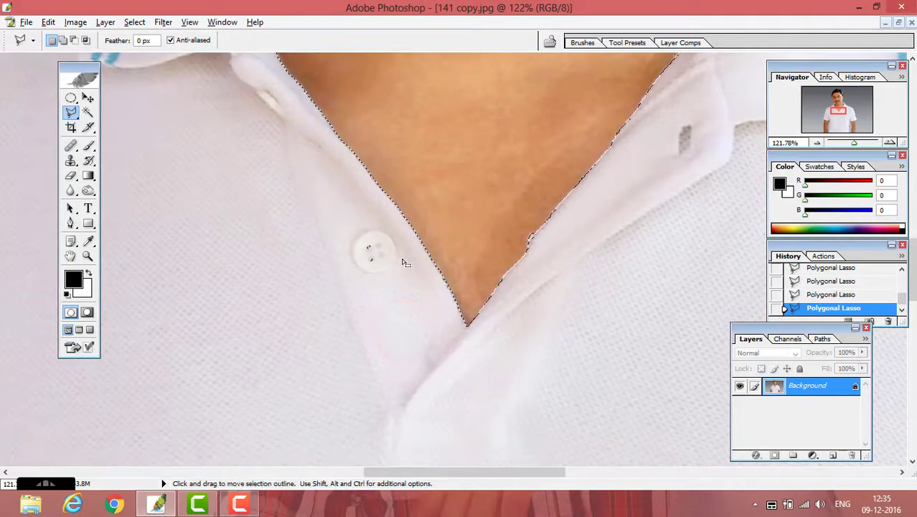
{"action": "left_click", "coordinate": [389, 254]}
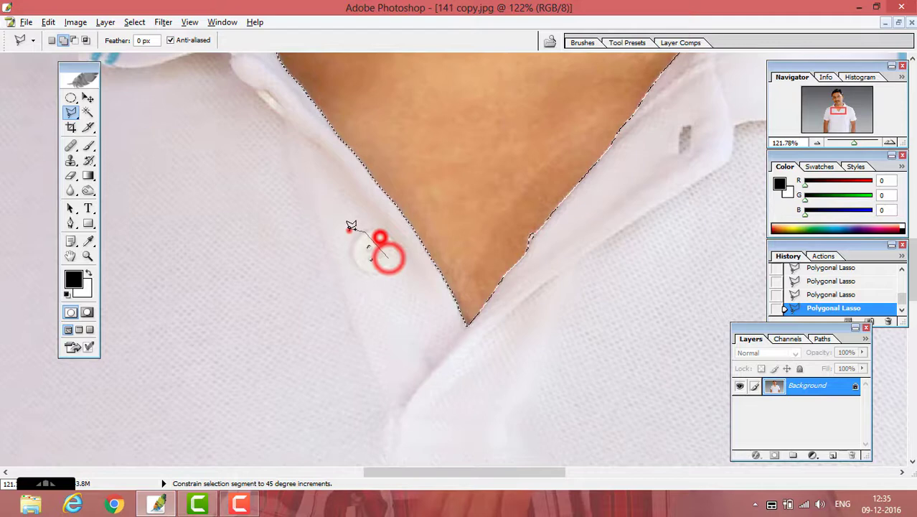
{"action": "left_click", "coordinate": [354, 317]}
{"action": "left_click", "coordinate": [405, 312]}
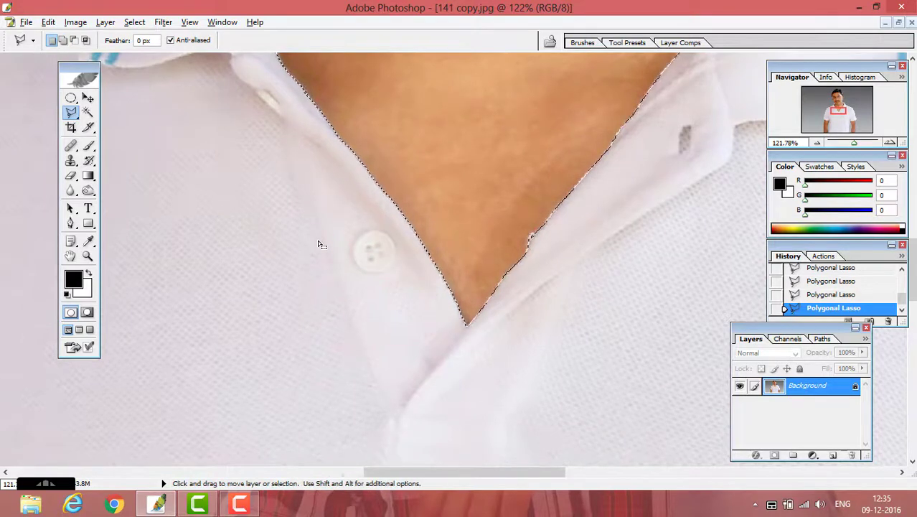
- Add the unselected underarm creases beside the sleeve on the photo's left side to the selection with the Polygonal Lasso
{"action": "key", "text": "ctrl+minus"}
{"action": "key", "text": "ctrl+minus"}
{"action": "left_click_drag", "start_coordinate": [315, 258], "coordinate": [536, 79]}
{"action": "left_click_drag", "start_coordinate": [535, 315], "coordinate": [456, 164]}
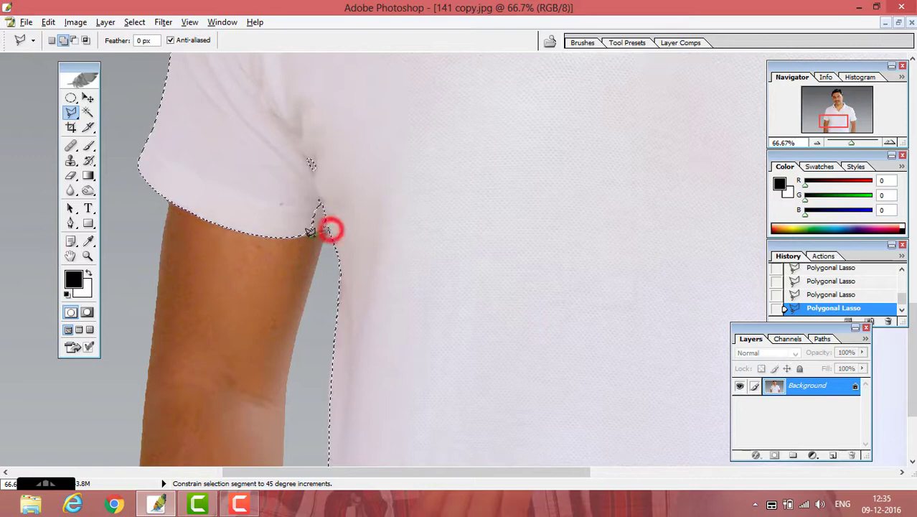
{"action": "left_click", "coordinate": [295, 235]}
{"action": "left_click", "coordinate": [296, 190]}
{"action": "left_click", "coordinate": [315, 138]}
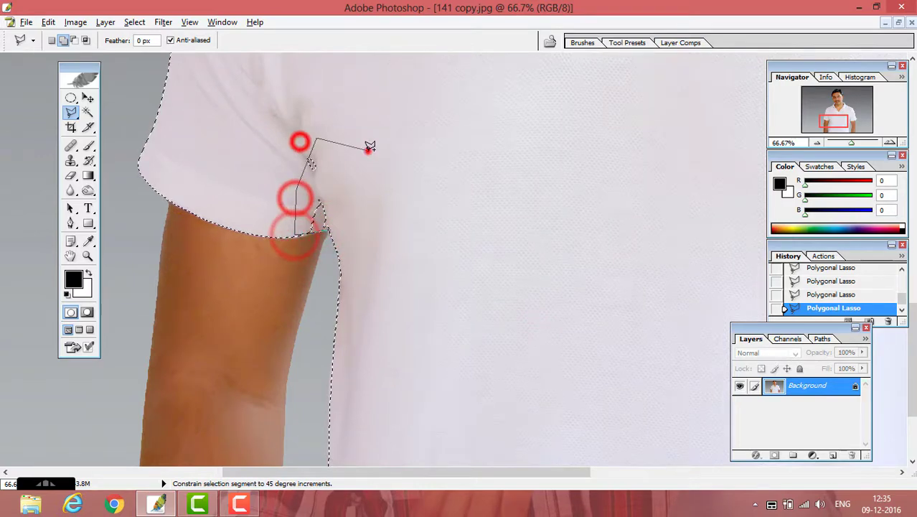
{"action": "left_click", "coordinate": [368, 151]}
{"action": "key", "text": "BackSpace"}
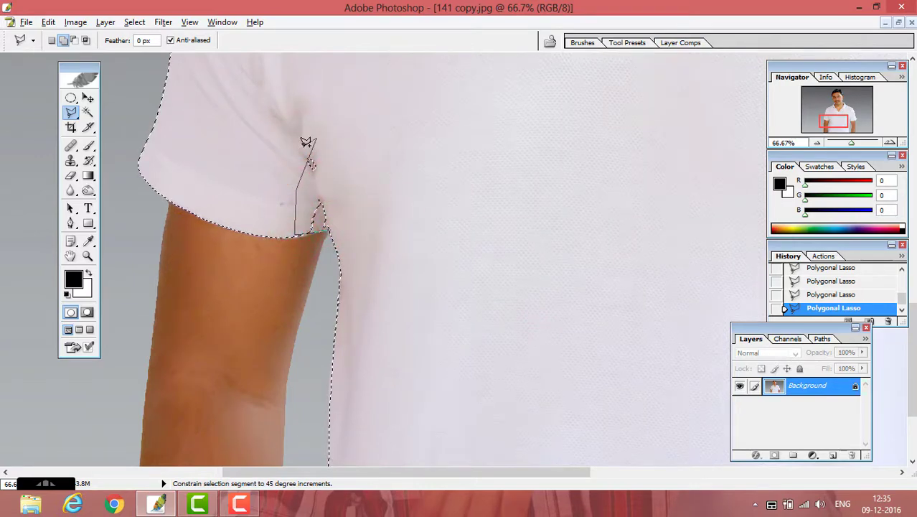
{"action": "left_click", "coordinate": [415, 151]}
{"action": "double_click", "coordinate": [415, 217]}
- Inspect the selection outline around the shoulders, sleeves and body of the shirt, ending with the whole photo in view
{"action": "left_click_drag", "start_coordinate": [358, 154], "coordinate": [473, 394]}
{"action": "left_click_drag", "start_coordinate": [447, 247], "coordinate": [427, 296]}
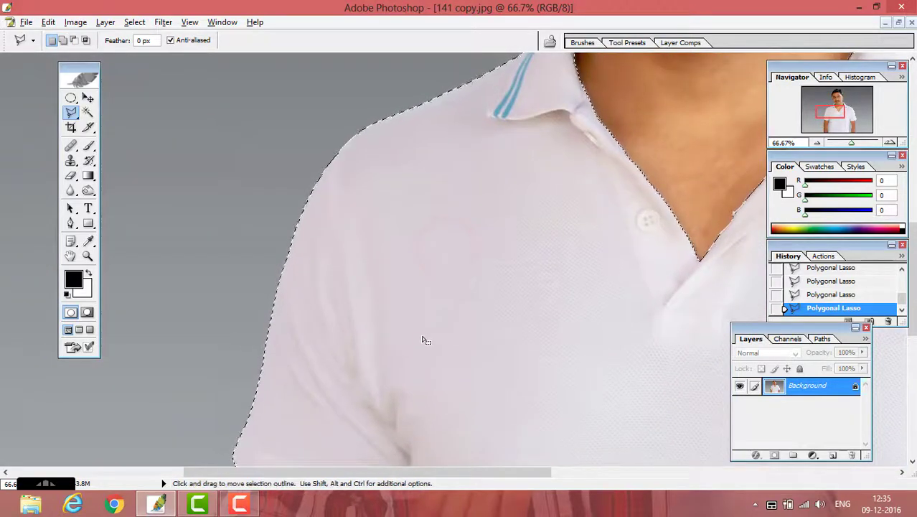
{"action": "key", "text": "ctrl+minus"}
{"action": "key", "text": "ctrl+minus"}
{"action": "key", "text": "ctrl+minus"}
{"action": "key", "text": "ctrl+minus"}
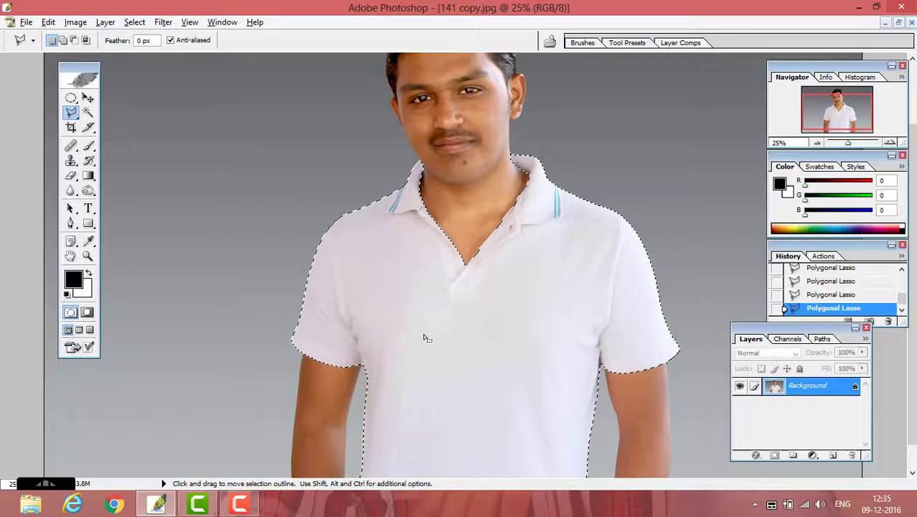
{"action": "left_click_drag", "start_coordinate": [437, 329], "coordinate": [408, 286]}
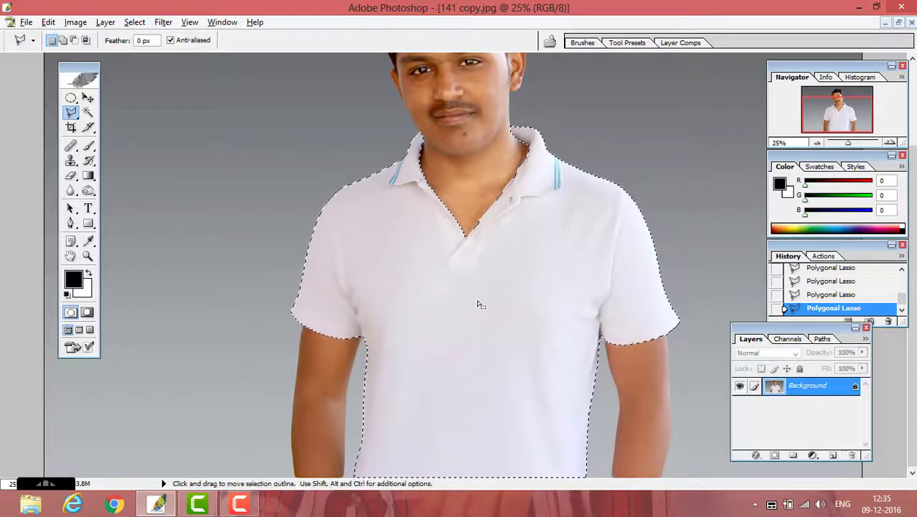
{"action": "left_click", "coordinate": [87, 256]}
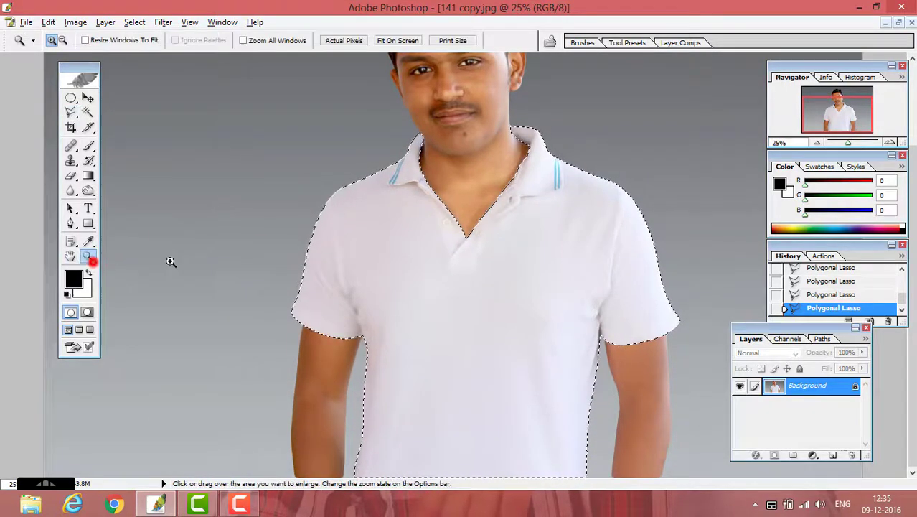
{"action": "right_click", "coordinate": [486, 263]}
{"action": "left_click", "coordinate": [505, 271]}
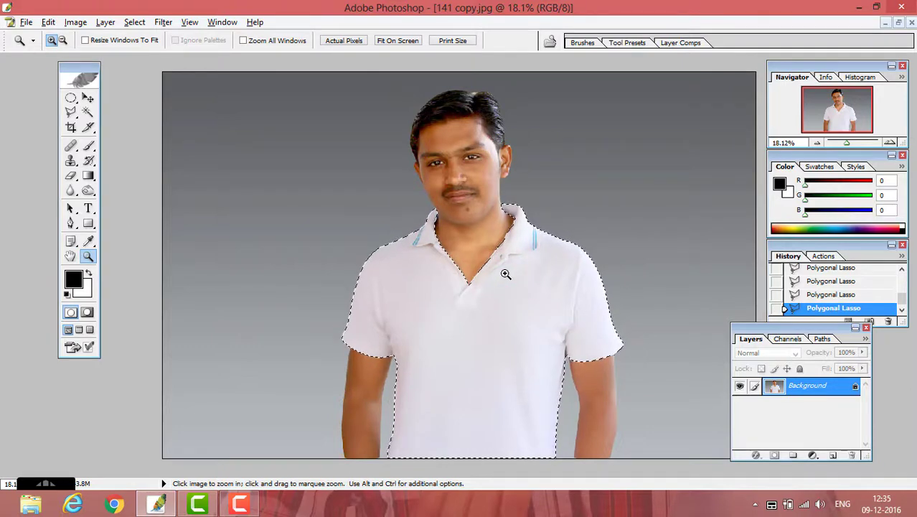
- Copy the selected shirt onto its own layer with Layer via Copy
{"action": "left_click", "coordinate": [344, 171]}
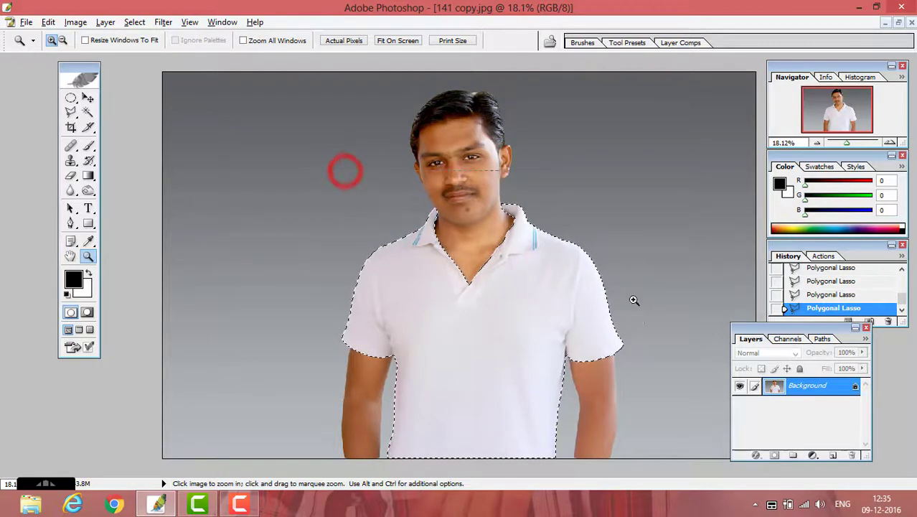
{"action": "left_click_drag", "start_coordinate": [634, 300], "coordinate": [633, 300]}
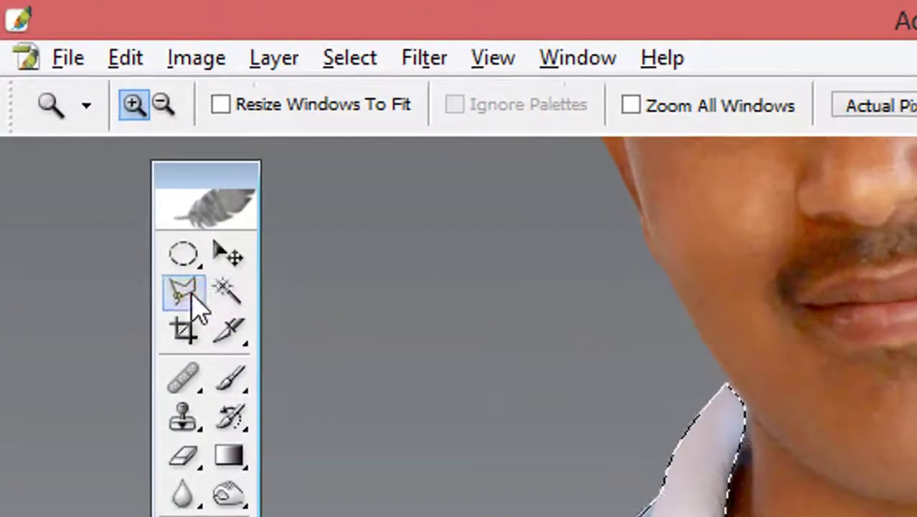
{"action": "left_click", "coordinate": [70, 112]}
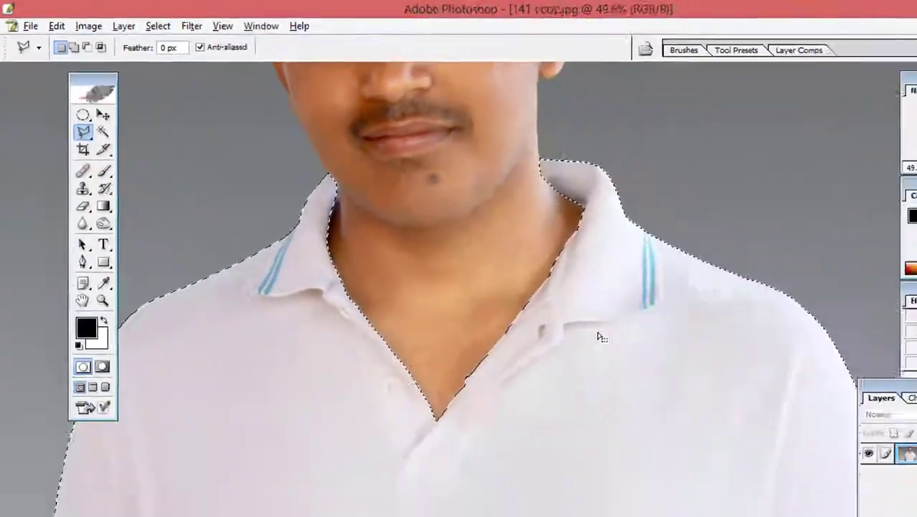
{"action": "right_click", "coordinate": [510, 281]}
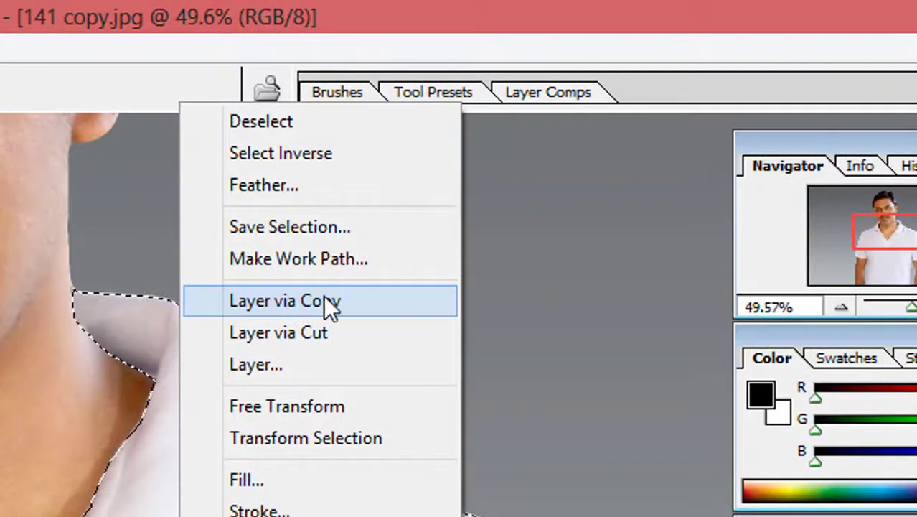
{"action": "left_click", "coordinate": [327, 301]}
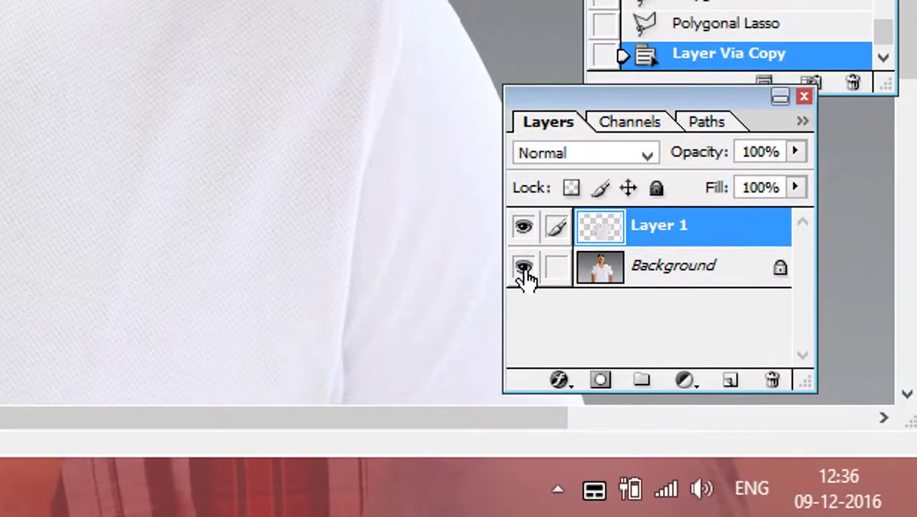
- Add a Color Overlay effect to the copied shirt layer, Layer 1
{"action": "key", "text": "ctrl+minus"}
{"action": "key", "text": "ctrl+minus"}
{"action": "key", "text": "ctrl+minus"}
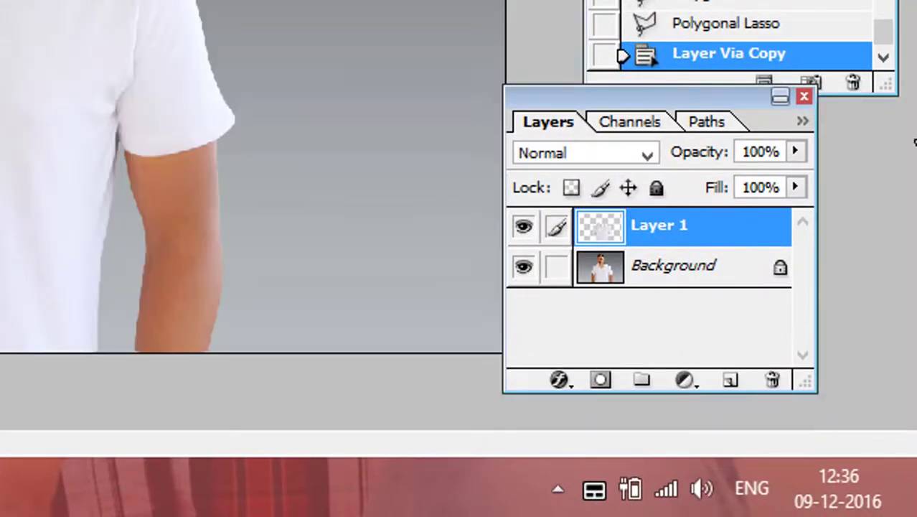
{"action": "double_click", "coordinate": [723, 232]}
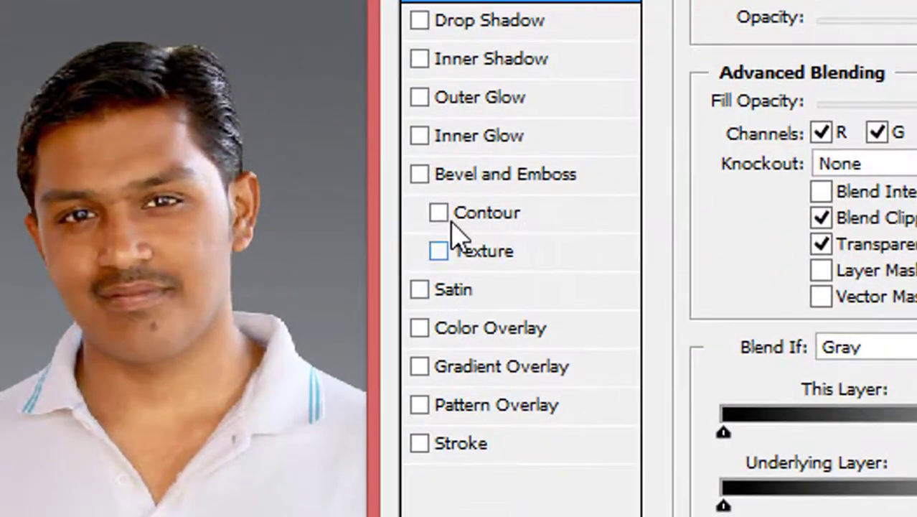
{"action": "left_click", "coordinate": [442, 331]}
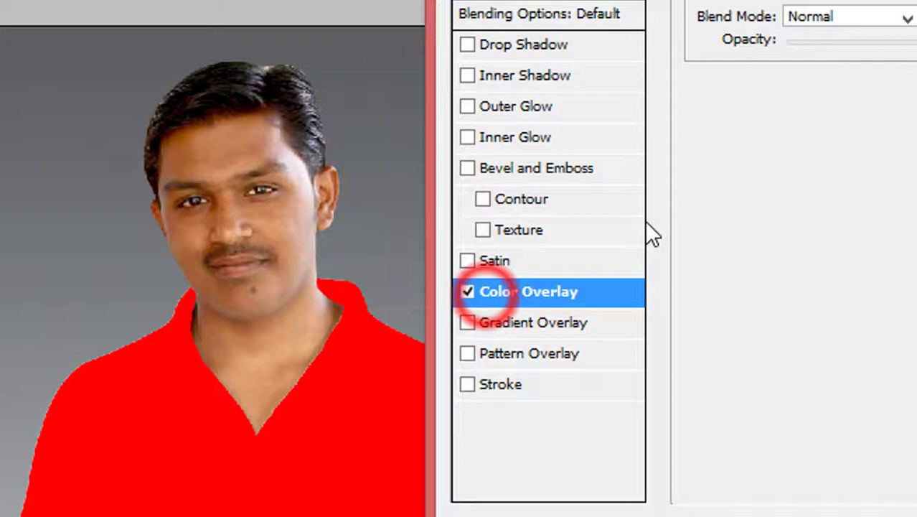
- Set the Color Overlay's colour to a bright yellow
{"action": "left_click", "coordinate": [798, 82]}
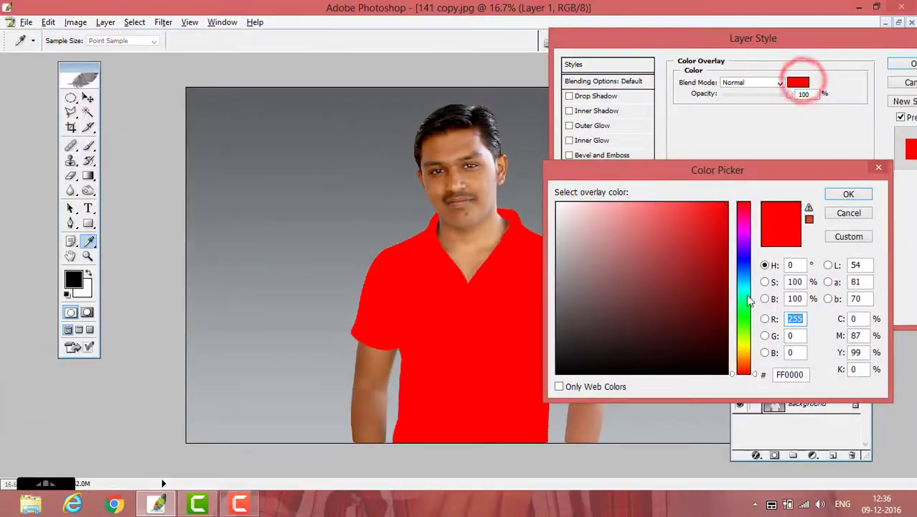
{"action": "left_click", "coordinate": [744, 347]}
{"action": "mouse_move", "coordinate": [701, 219]}
{"action": "left_mouse_down"}
{"action": "mouse_move", "coordinate": [689, 244]}
{"action": "mouse_move", "coordinate": [690, 235]}
{"action": "left_mouse_up"}
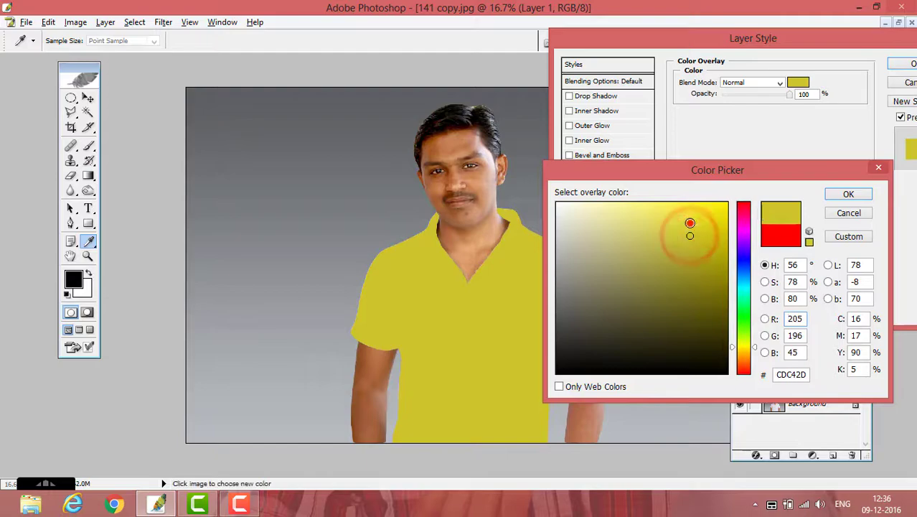
{"action": "left_click", "coordinate": [693, 221]}
{"action": "left_click", "coordinate": [848, 193]}
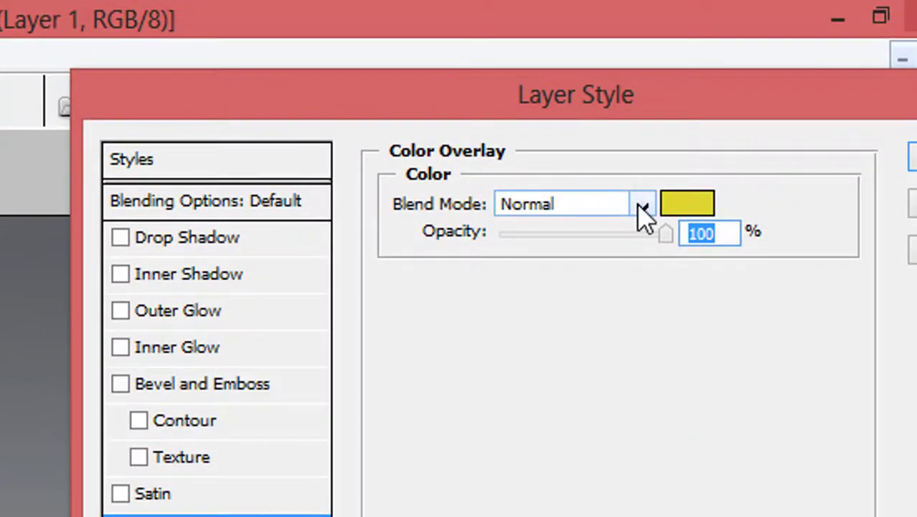
- Set the Color Overlay's blend mode to Multiply and apply the layer style
{"action": "left_click", "coordinate": [643, 209]}
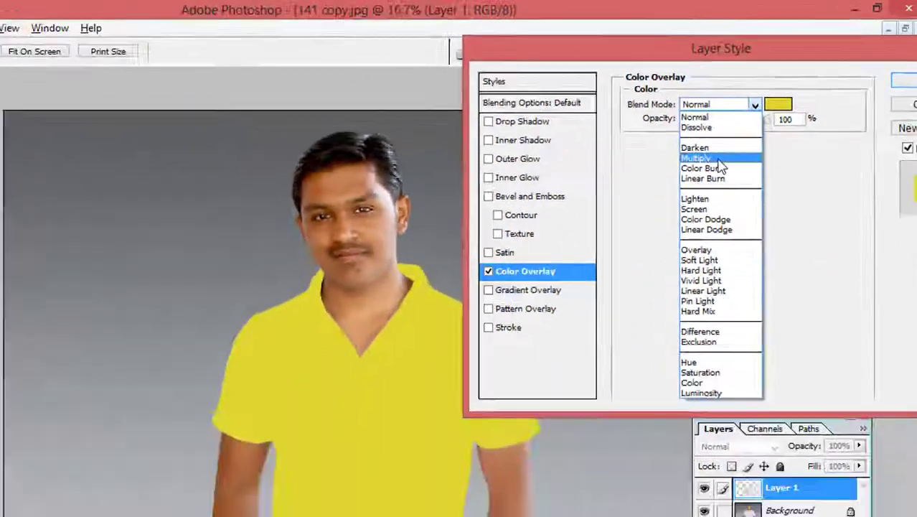
{"action": "left_click", "coordinate": [720, 160]}
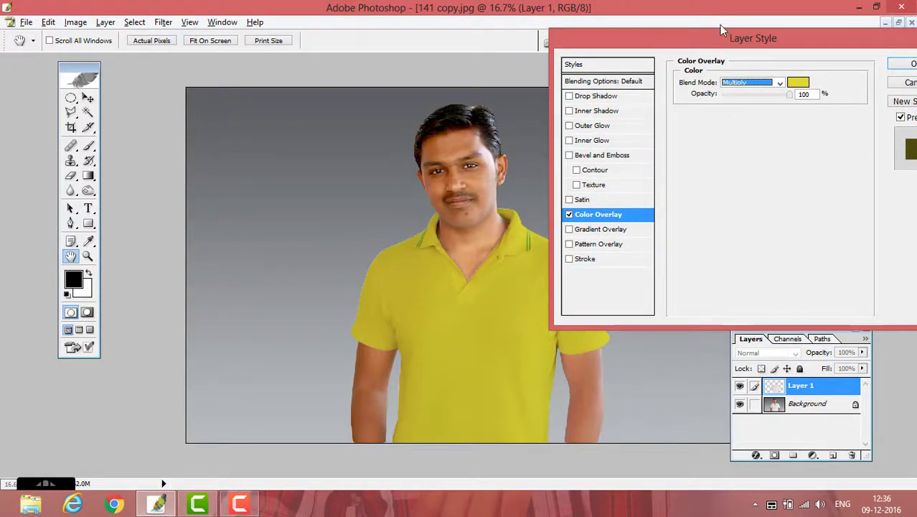
{"action": "left_click_drag", "start_coordinate": [720, 36], "coordinate": [683, 22]}
{"action": "left_click", "coordinate": [893, 48]}
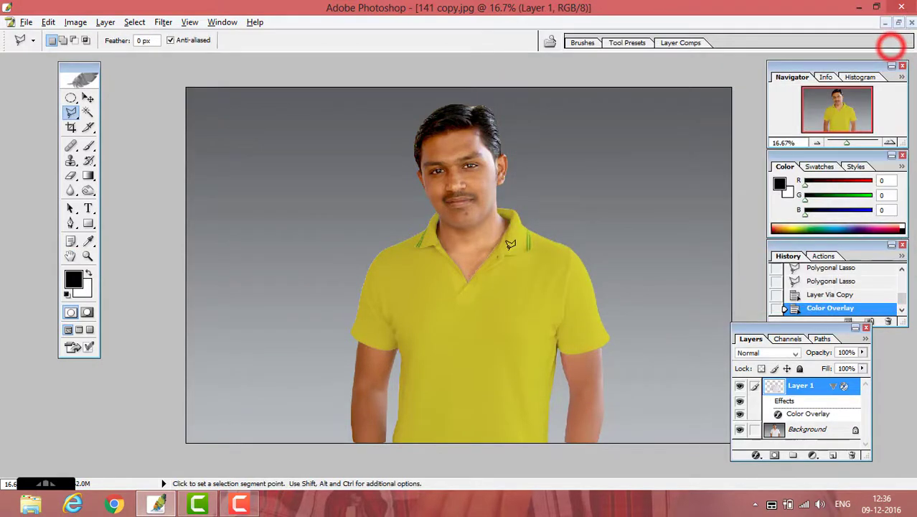
- Select the placket button with an Elliptical Marquee nudged into place, clear it from the yellow shirt layer and deselect
{"action": "left_click", "coordinate": [88, 257]}
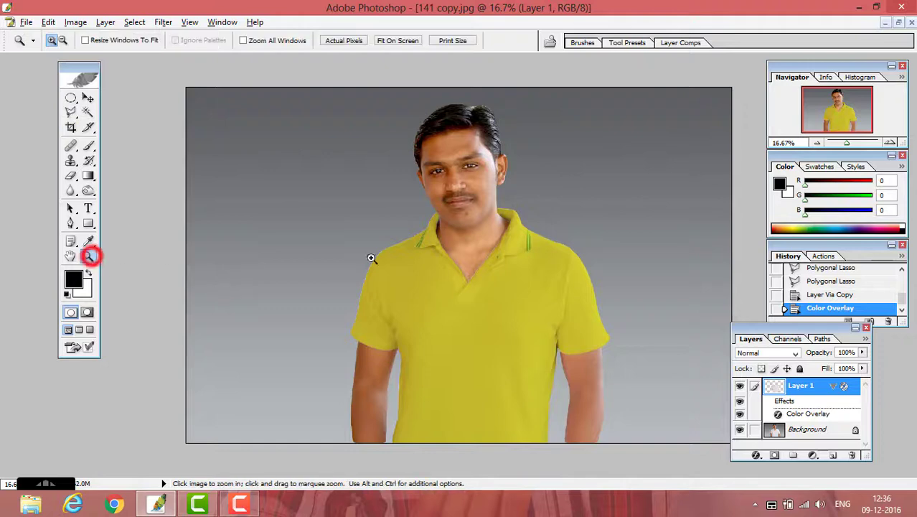
{"action": "left_click", "coordinate": [447, 269]}
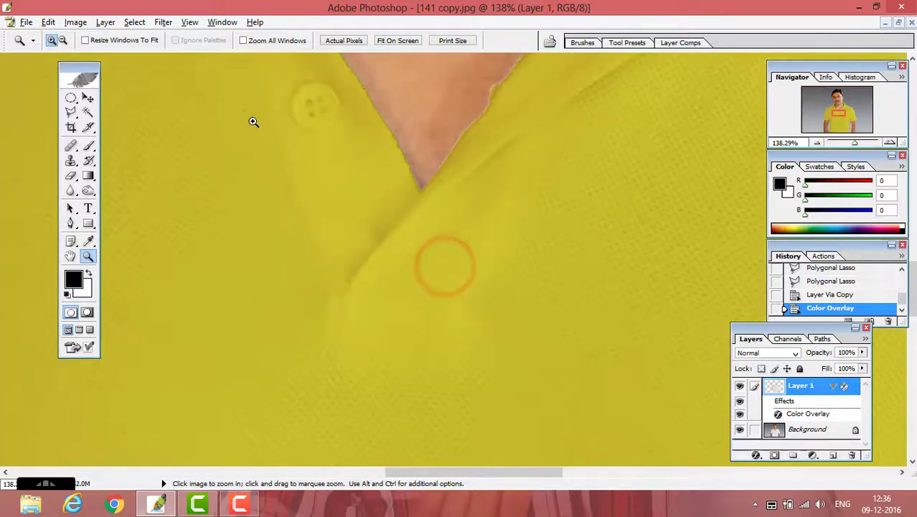
{"action": "left_click_drag", "start_coordinate": [252, 122], "coordinate": [334, 310]}
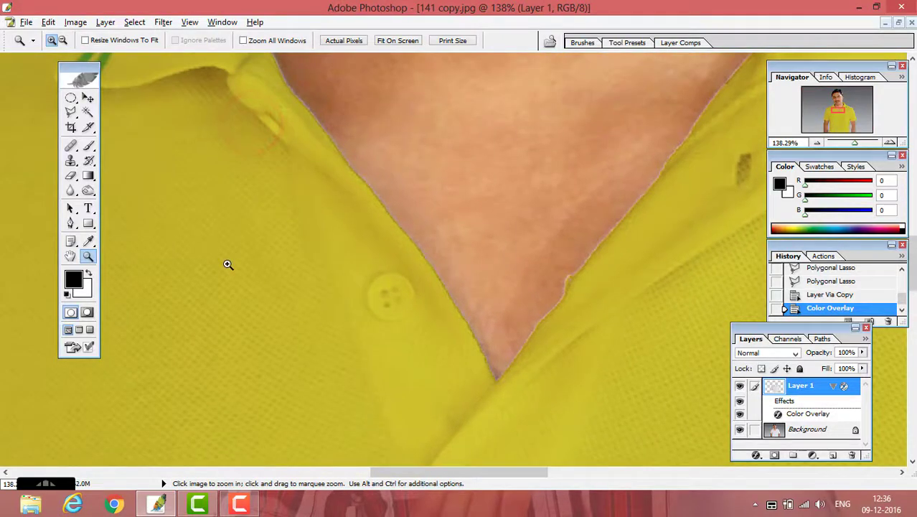
{"action": "left_click", "coordinate": [73, 98]}
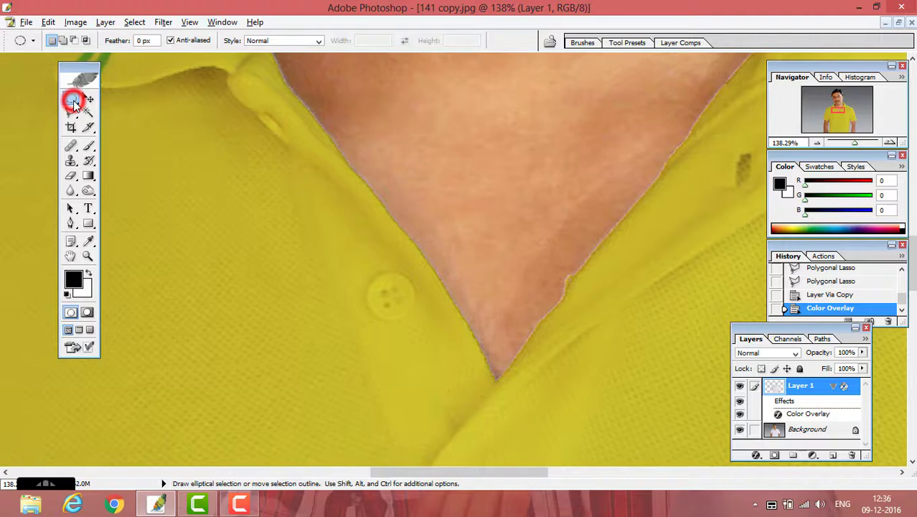
{"action": "left_click", "coordinate": [105, 111]}
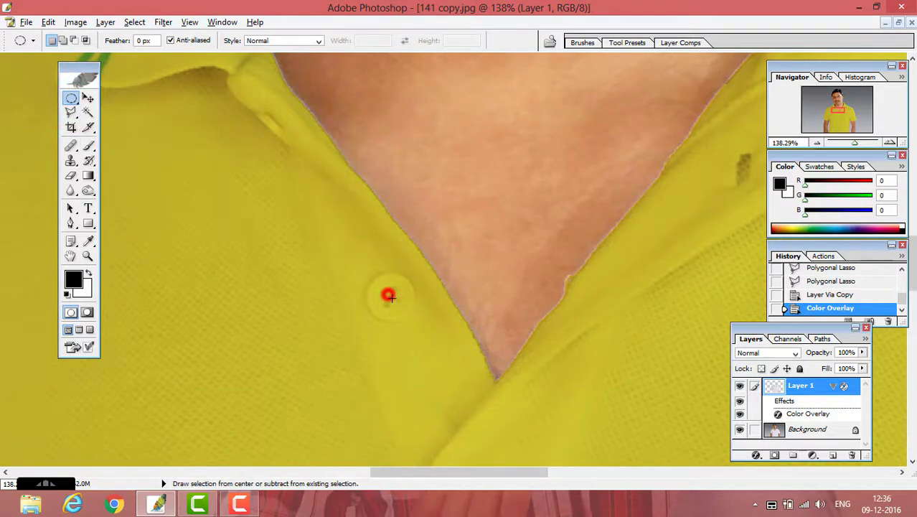
{"action": "left_click_drag", "start_coordinate": [403, 315], "coordinate": [413, 323]}
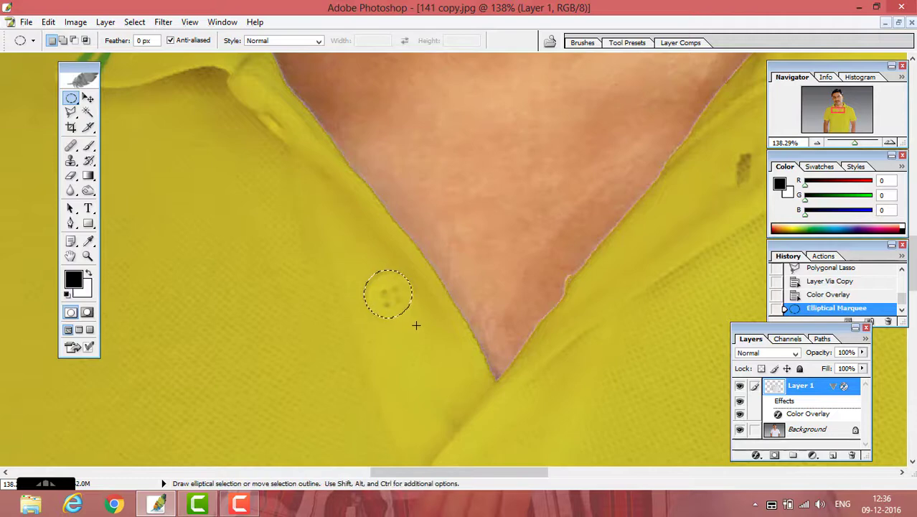
{"action": "key", "text": "Right"}
{"action": "key", "text": "Delete"}
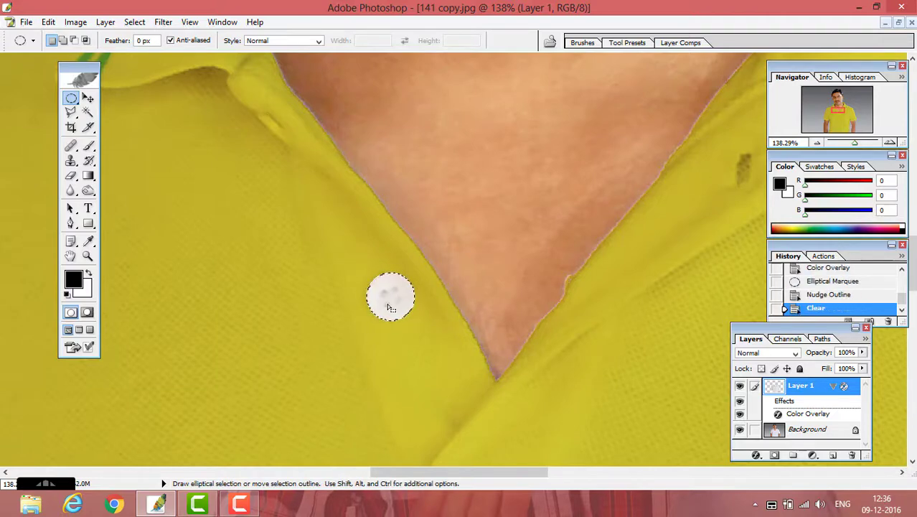
{"action": "left_click", "coordinate": [376, 292]}
{"action": "key", "text": "ctrl+alt+0"}
{"action": "key", "text": "ctrl+minus"}
{"action": "key", "text": "ctrl+minus"}
{"action": "key", "text": "ctrl+minus"}
{"action": "key", "text": "ctrl+minus"}
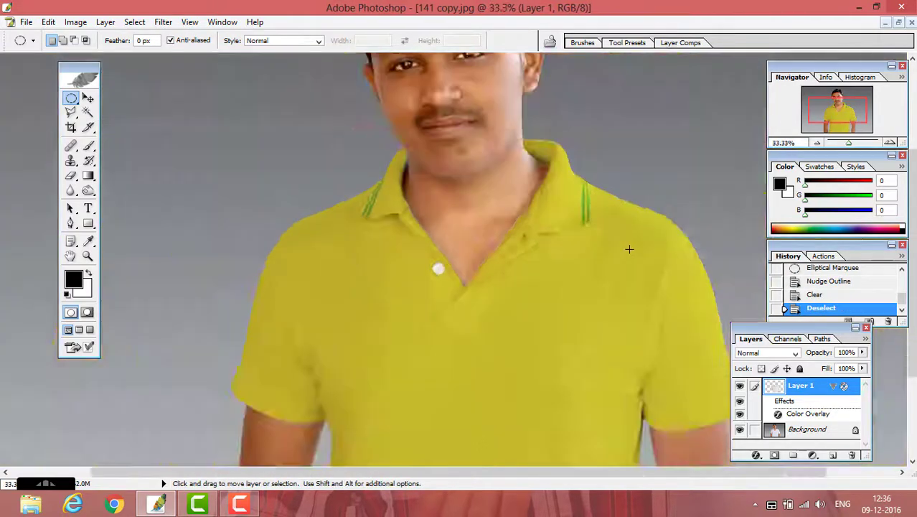
- Darken the yellow shirt's folds and edges on Layer 1 with the Burn Tool along the sleeves, shoulder, sides and collar, using Midtones at 74% exposure
{"action": "key", "text": "ctrl+minus"}
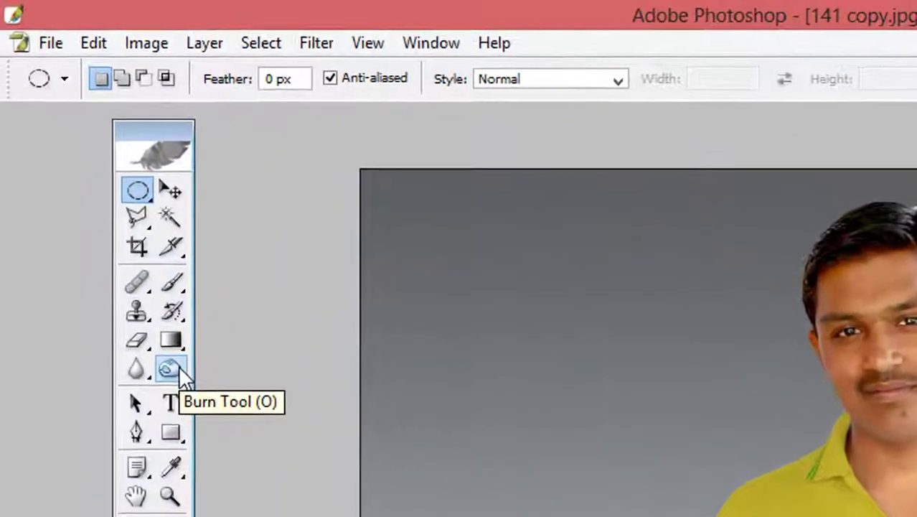
{"action": "left_click", "coordinate": [87, 190]}
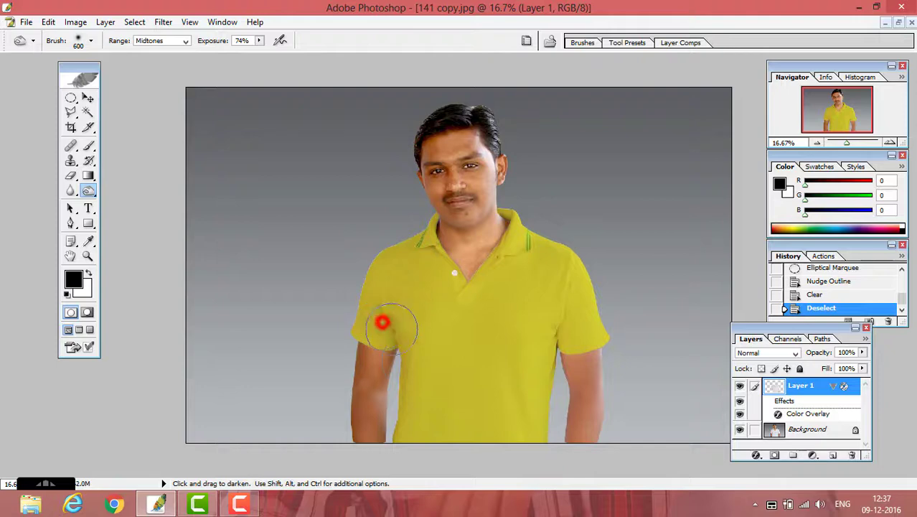
{"action": "mouse_move", "coordinate": [391, 328]}
{"action": "left_mouse_down"}
{"action": "mouse_move", "coordinate": [378, 322]}
{"action": "mouse_move", "coordinate": [386, 466]}
{"action": "left_mouse_up"}
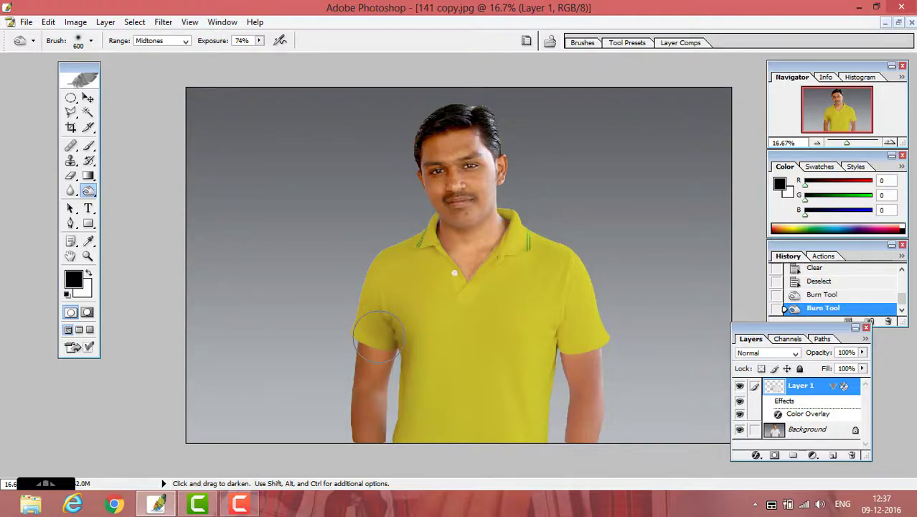
{"action": "left_click_drag", "start_coordinate": [343, 318], "coordinate": [347, 305]}
{"action": "left_click", "coordinate": [364, 242]}
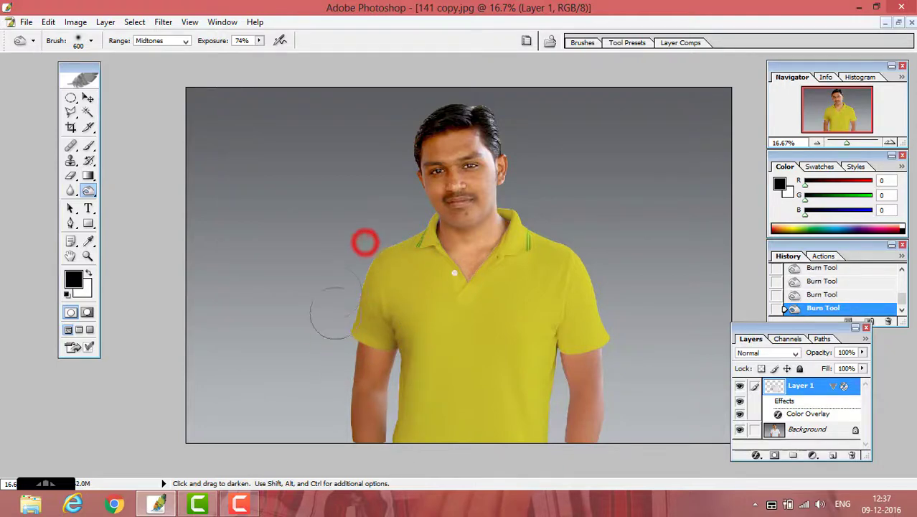
{"action": "left_click", "coordinate": [338, 276]}
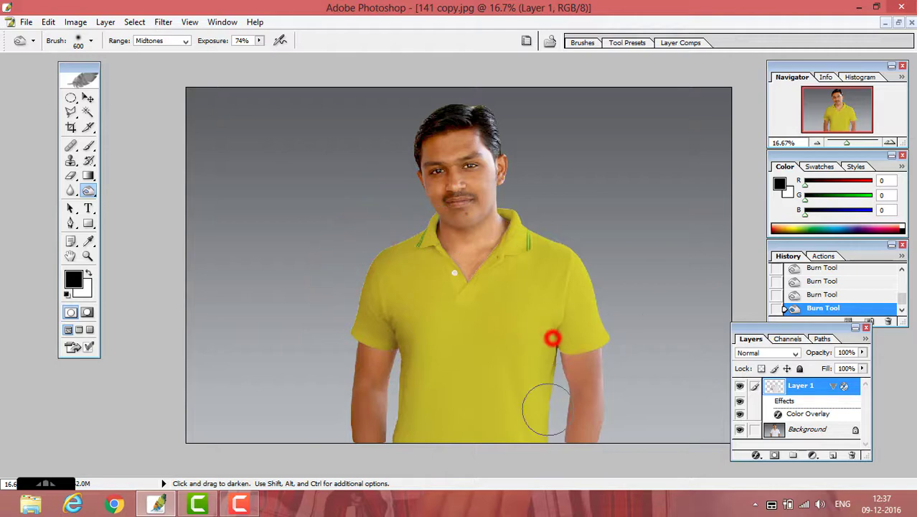
{"action": "mouse_move", "coordinate": [551, 338]}
{"action": "left_mouse_down"}
{"action": "mouse_move", "coordinate": [536, 394]}
{"action": "mouse_move", "coordinate": [538, 314]}
{"action": "mouse_move", "coordinate": [559, 341]}
{"action": "left_mouse_up"}
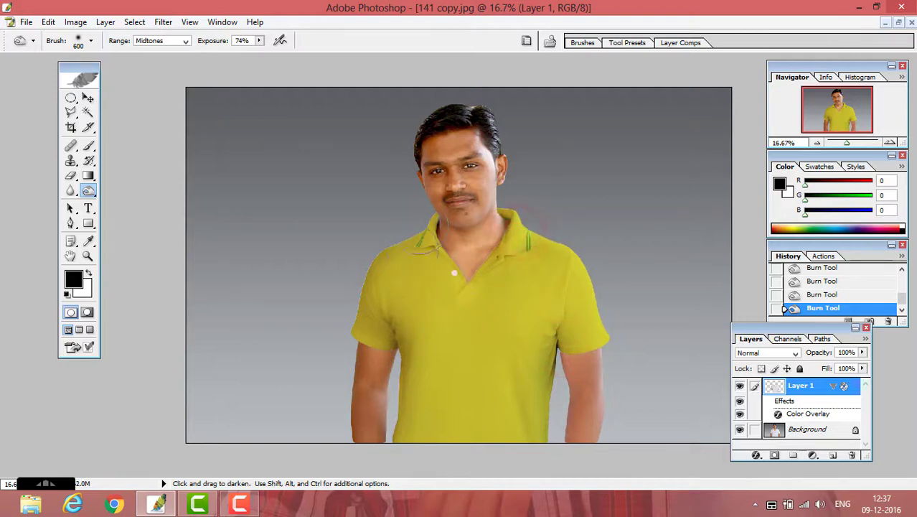
{"action": "left_click", "coordinate": [424, 228]}
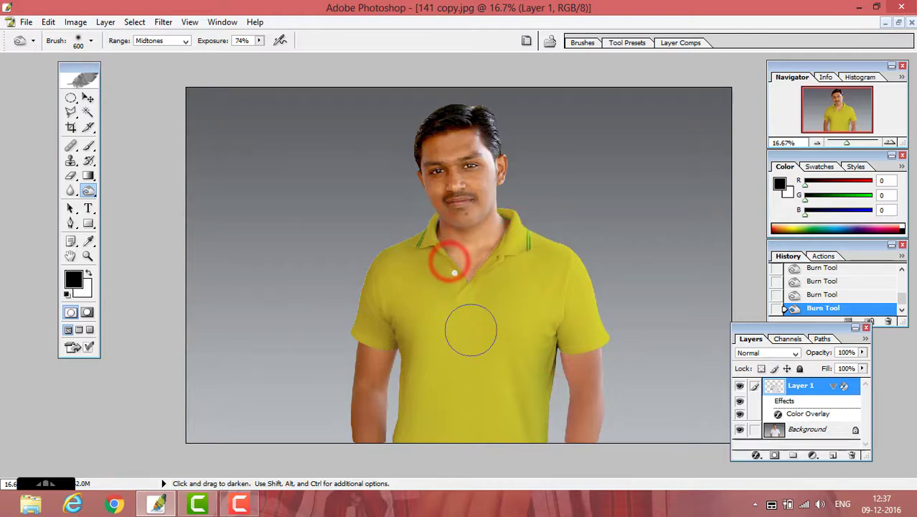
{"action": "left_click", "coordinate": [396, 380]}
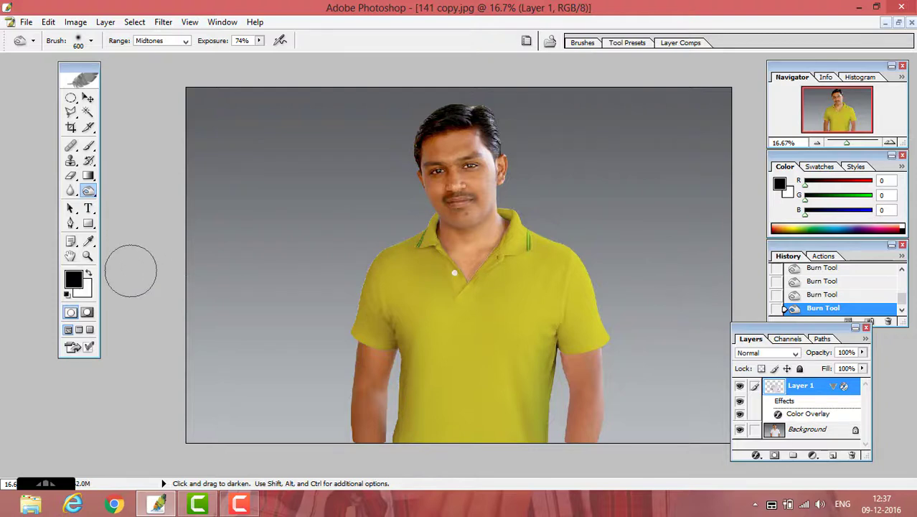
- Examine the burned shading and the neckline edges of the yellow shirt up close, and return to the full image
{"action": "left_click", "coordinate": [86, 258]}
{"action": "left_click", "coordinate": [354, 196]}
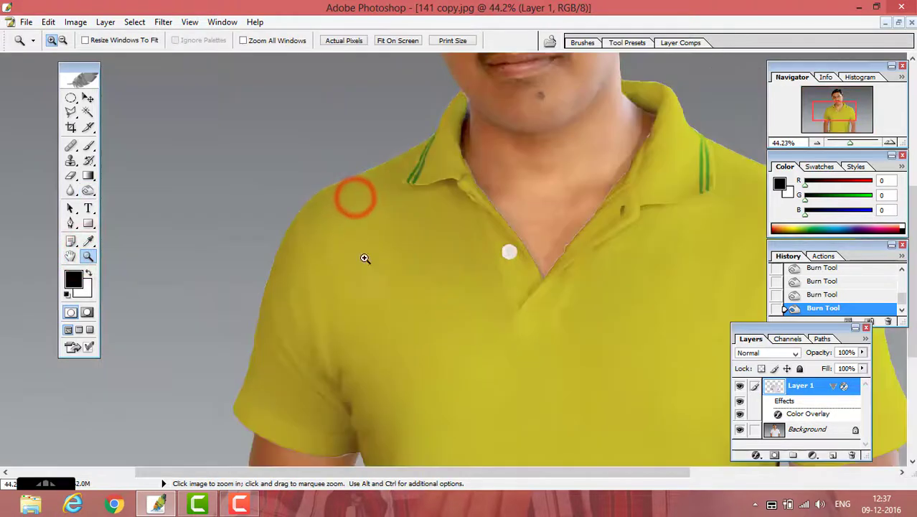
{"action": "left_click_drag", "start_coordinate": [324, 228], "coordinate": [391, 327]}
{"action": "left_click_drag", "start_coordinate": [522, 275], "coordinate": [399, 199]}
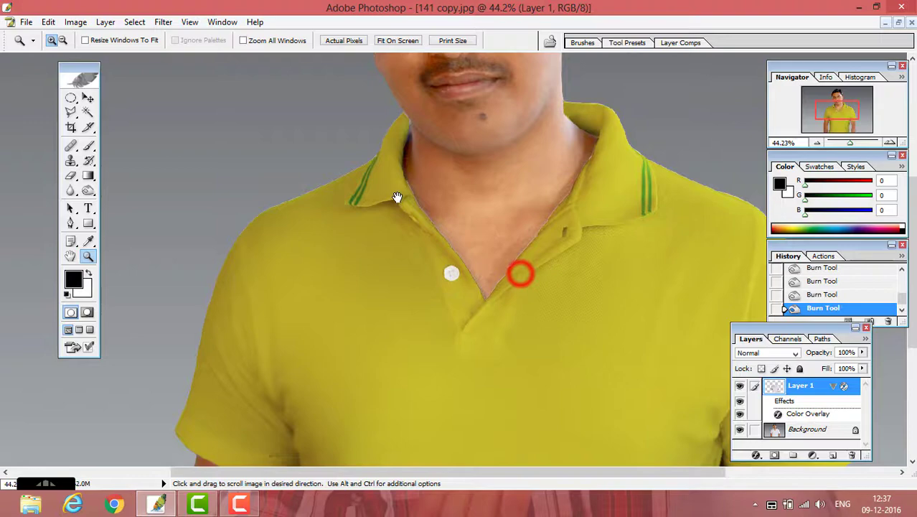
{"action": "left_click", "coordinate": [439, 161]}
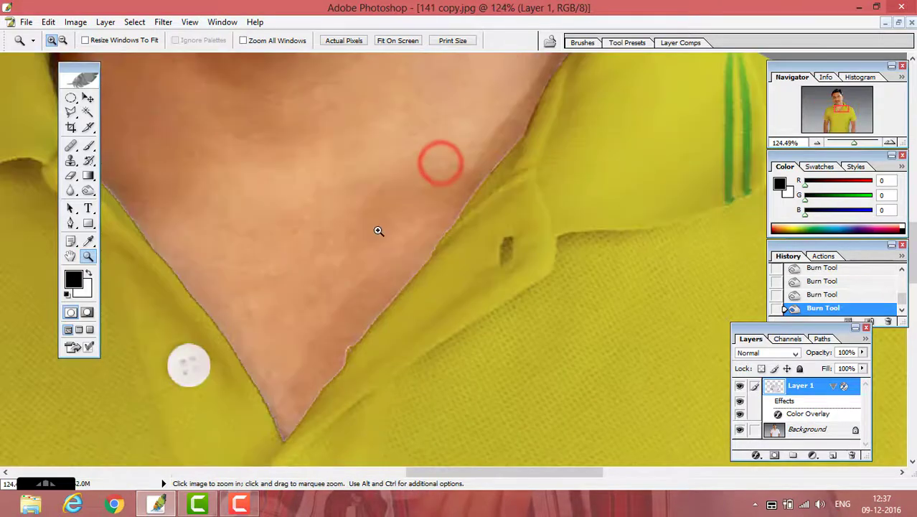
{"action": "right_click", "coordinate": [377, 230]}
{"action": "left_click", "coordinate": [423, 240]}
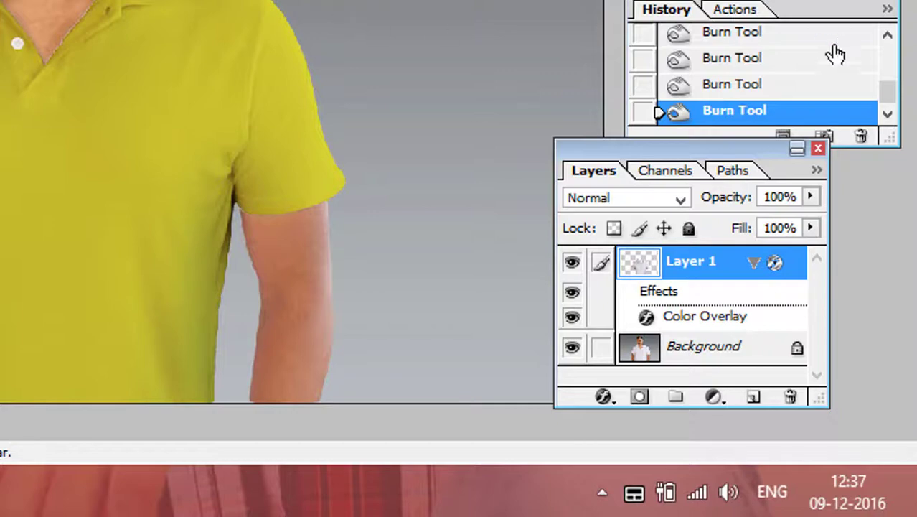
- Change Layer 1's Color Overlay colour to green 31E083 and apply the layer style
{"action": "double_click", "coordinate": [741, 271]}
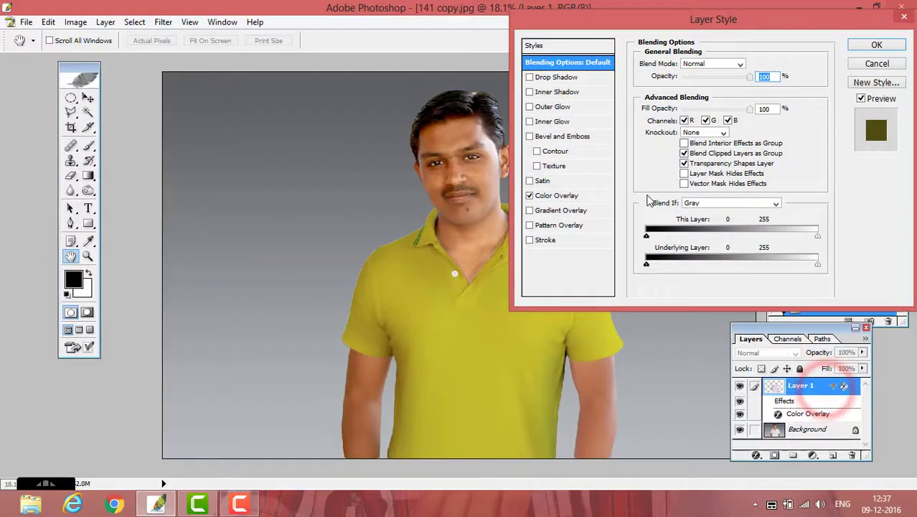
{"action": "left_click", "coordinate": [553, 196]}
{"action": "left_click", "coordinate": [758, 63]}
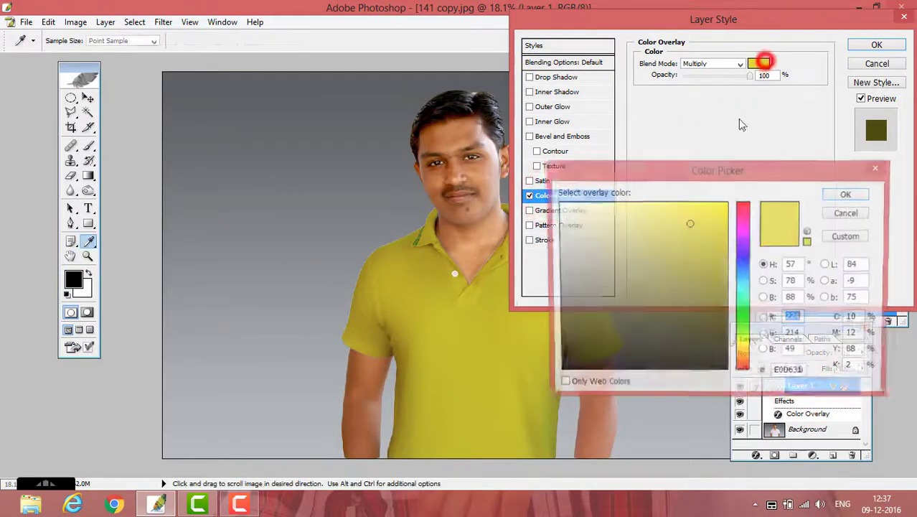
{"action": "left_click", "coordinate": [743, 307]}
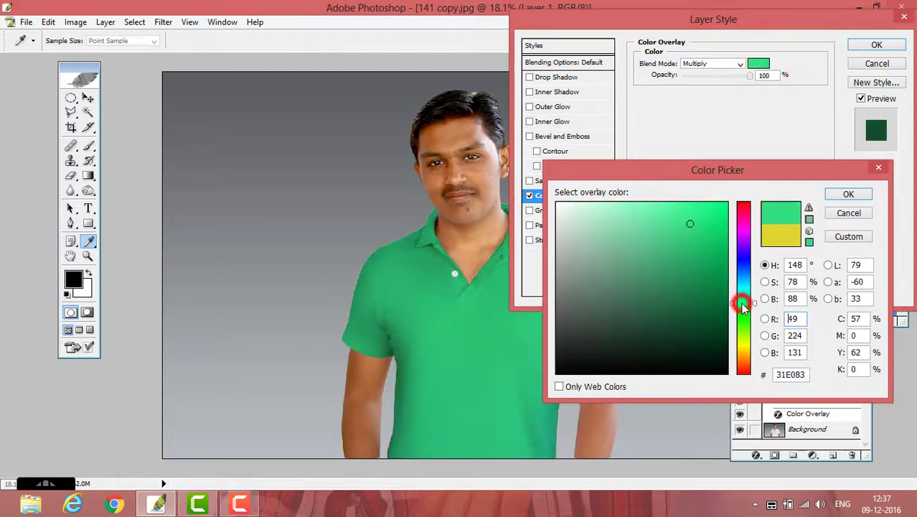
{"action": "left_click", "coordinate": [845, 194]}
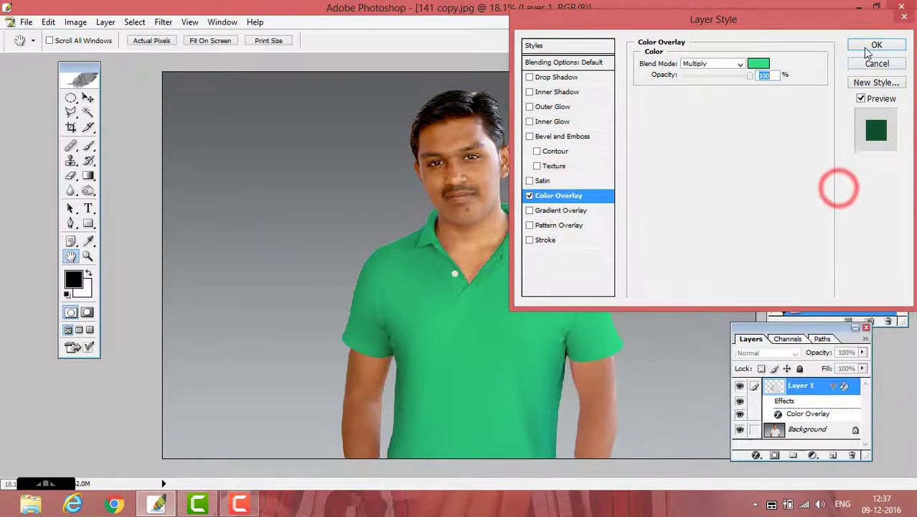
{"action": "left_click", "coordinate": [876, 45]}
- Examine the green shirt's collar, button and neckline edges up close, and return to the full image
{"action": "left_click", "coordinate": [368, 178]}
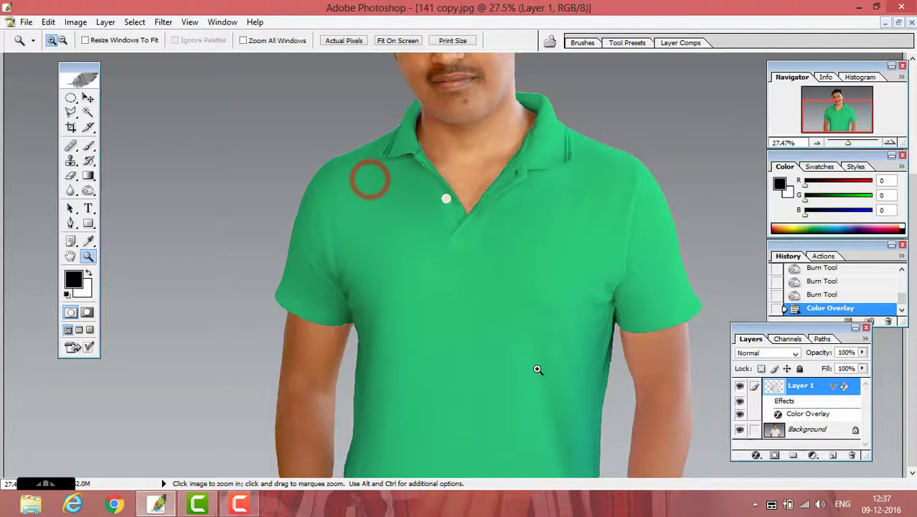
{"action": "left_click", "coordinate": [330, 111]}
{"action": "left_click_drag", "start_coordinate": [409, 217], "coordinate": [414, 348]}
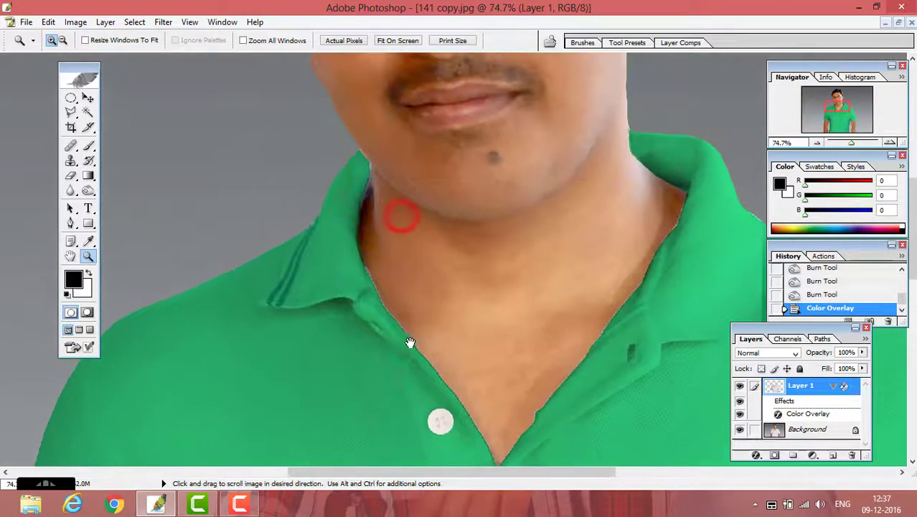
{"action": "left_click_drag", "start_coordinate": [696, 254], "coordinate": [522, 188]}
{"action": "left_click_drag", "start_coordinate": [308, 197], "coordinate": [590, 465]}
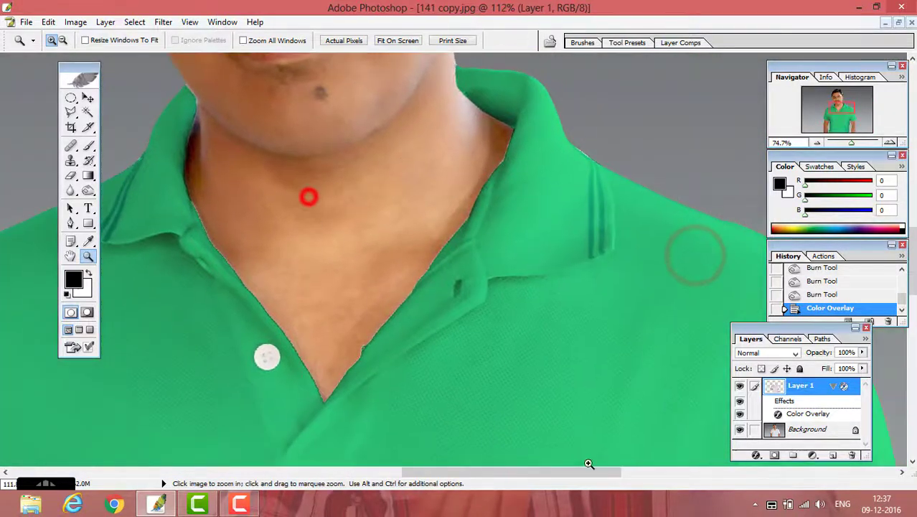
{"action": "left_click_drag", "start_coordinate": [389, 190], "coordinate": [487, 227]}
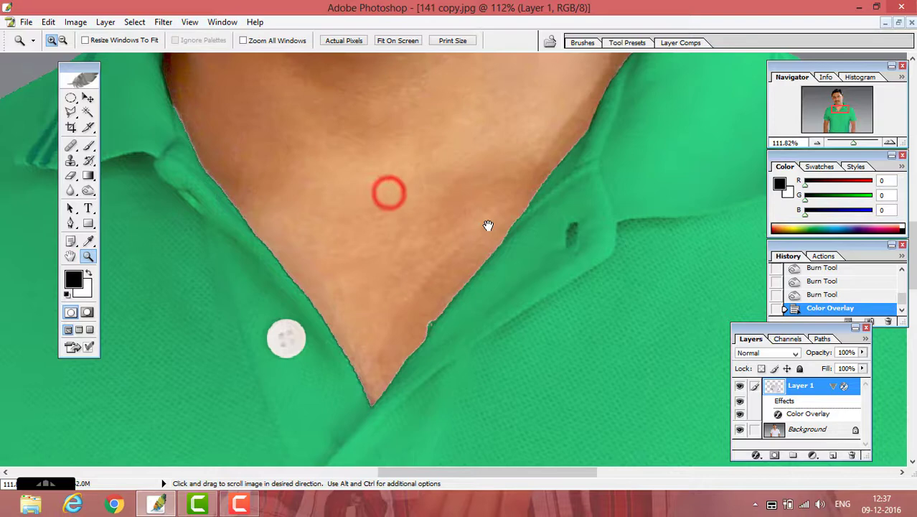
{"action": "right_click", "coordinate": [344, 177]}
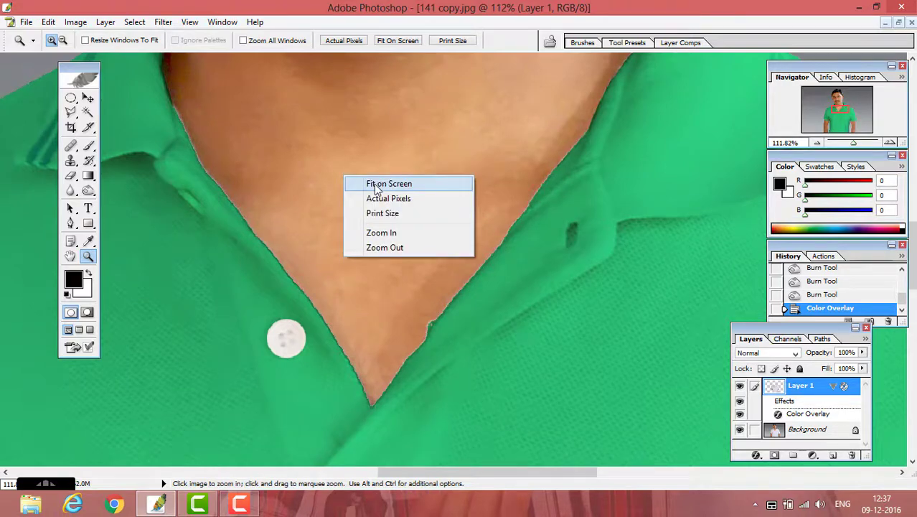
{"action": "left_click", "coordinate": [376, 185]}
- Inspect the green shirt's shoulder, sleeve and collar areas at close range, comparing them with the whole image
{"action": "left_click_drag", "start_coordinate": [350, 217], "coordinate": [451, 315]}
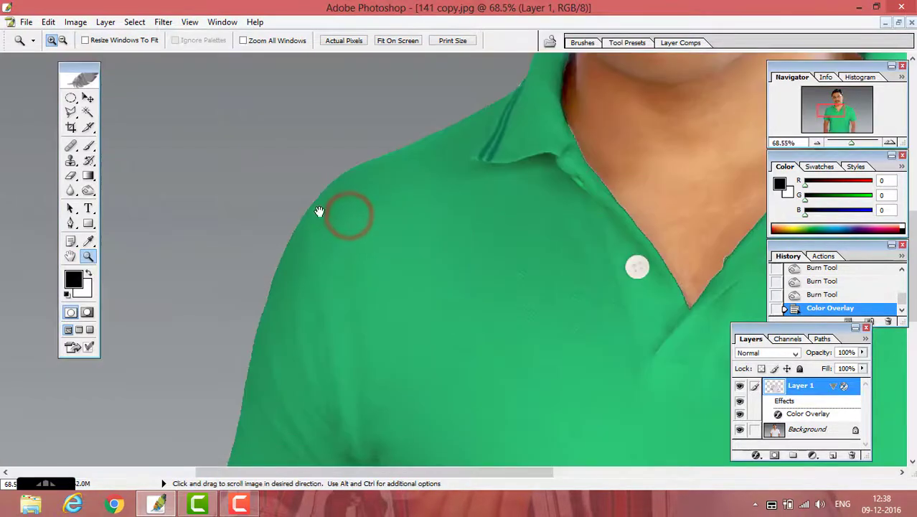
{"action": "left_click_drag", "start_coordinate": [337, 129], "coordinate": [419, 203]}
{"action": "right_click", "coordinate": [406, 204]}
{"action": "left_click", "coordinate": [409, 211]}
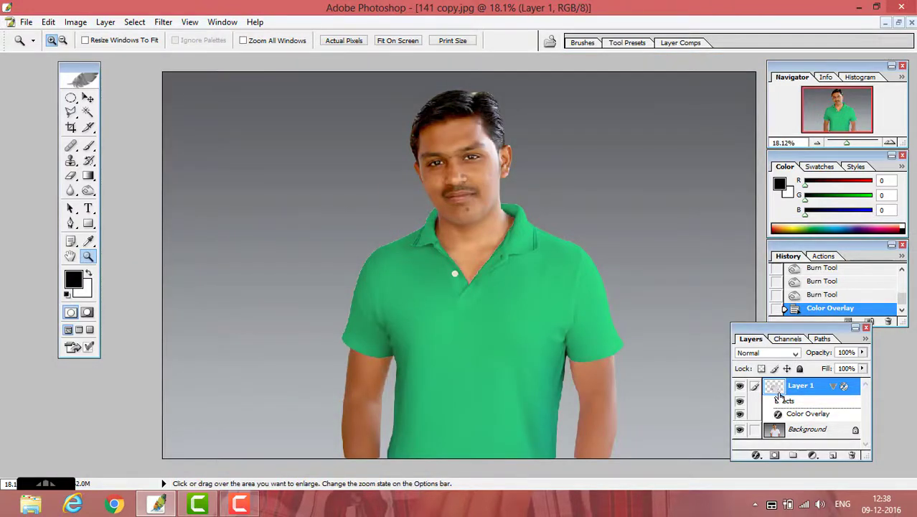
{"action": "left_click_drag", "start_coordinate": [549, 314], "coordinate": [549, 313]}
{"action": "right_click", "coordinate": [429, 252]}
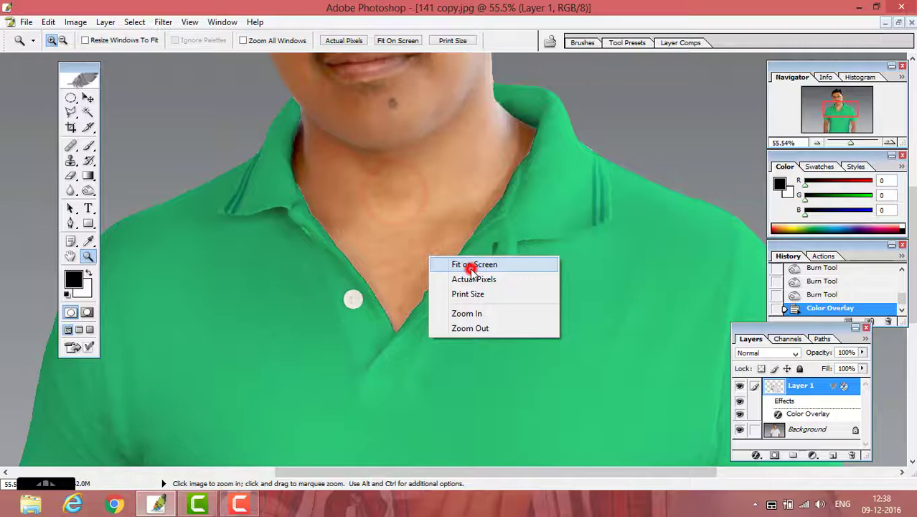
{"action": "left_click", "coordinate": [470, 269]}
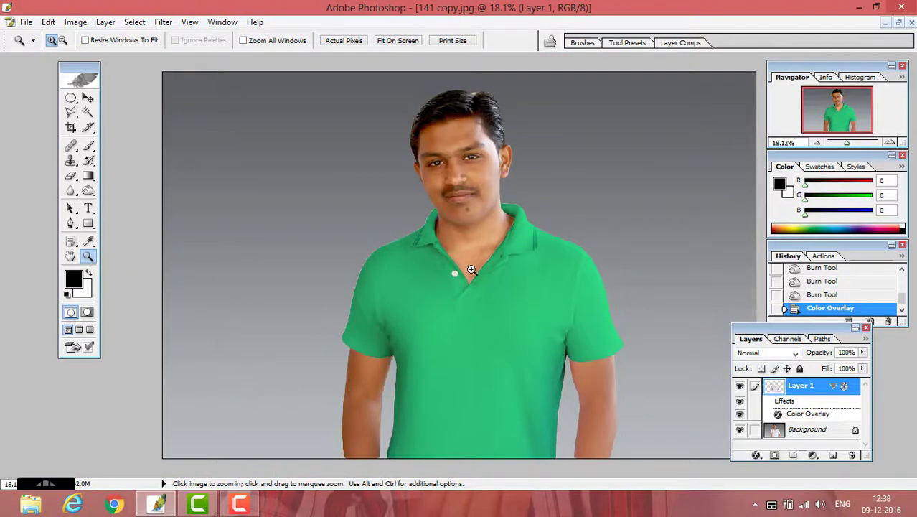
{"action": "left_click_drag", "start_coordinate": [551, 296], "coordinate": [554, 298]}
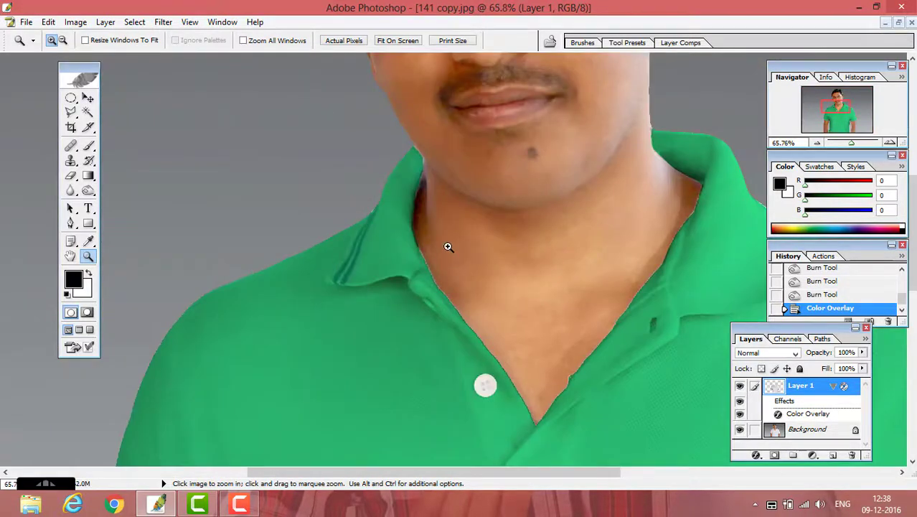
{"action": "right_click", "coordinate": [497, 262]}
{"action": "left_click", "coordinate": [545, 271]}
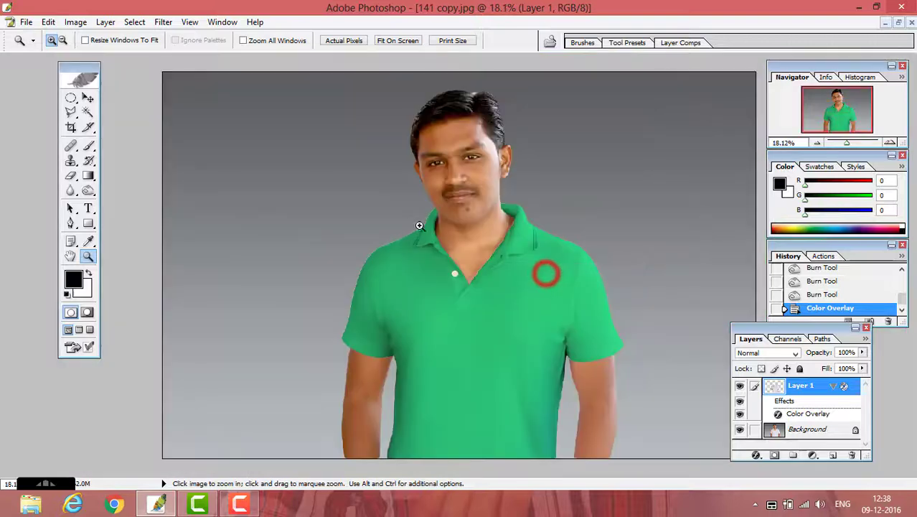
{"action": "left_click_drag", "start_coordinate": [354, 206], "coordinate": [591, 291]}
{"action": "right_click", "coordinate": [477, 252]}
{"action": "left_click", "coordinate": [520, 257]}
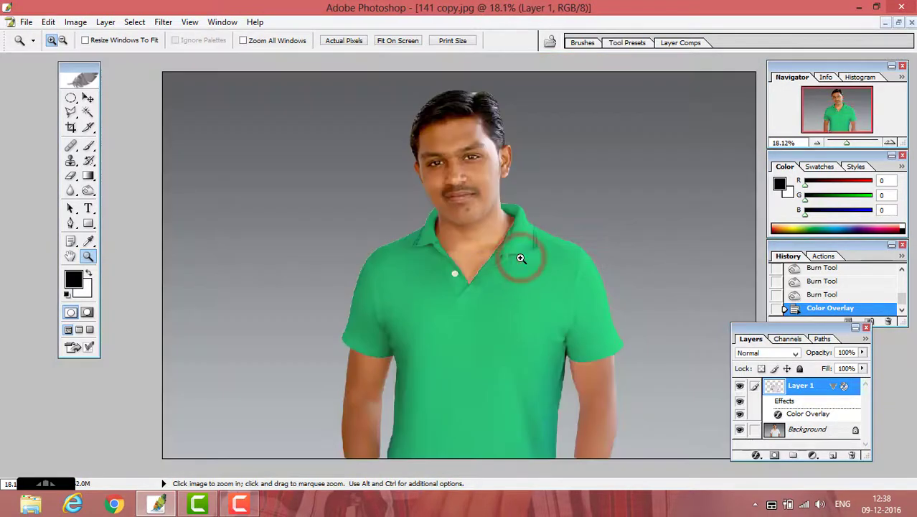